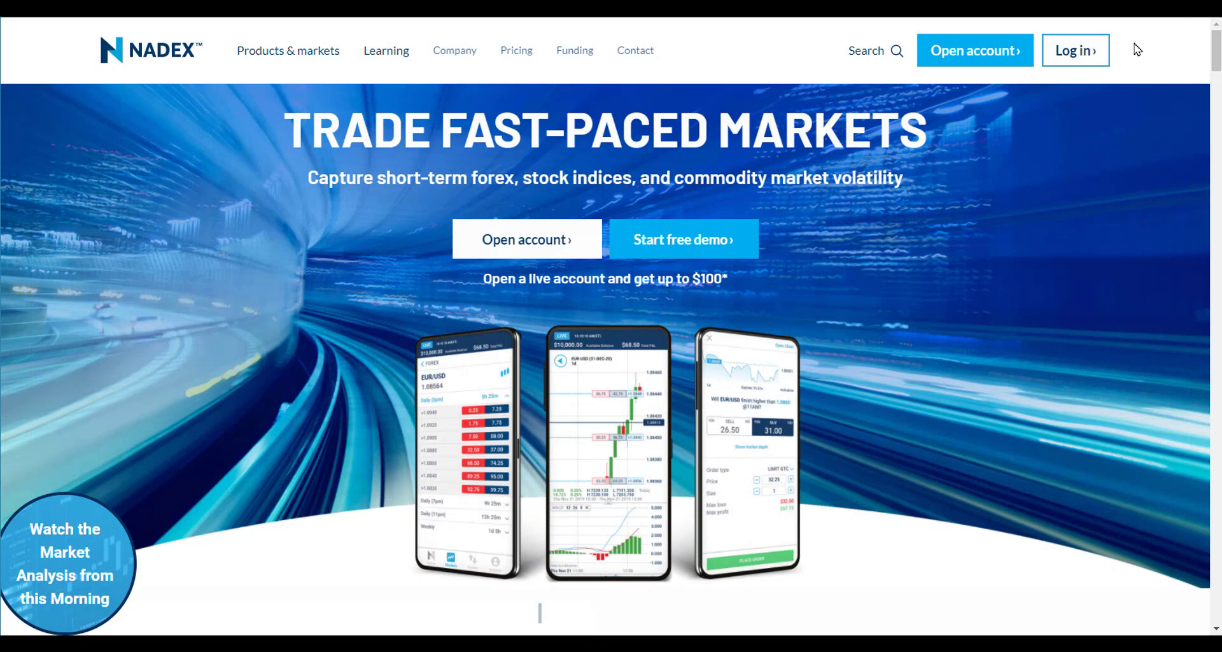
Log in and list the Forex call spread markets.
left_click(1076, 56)
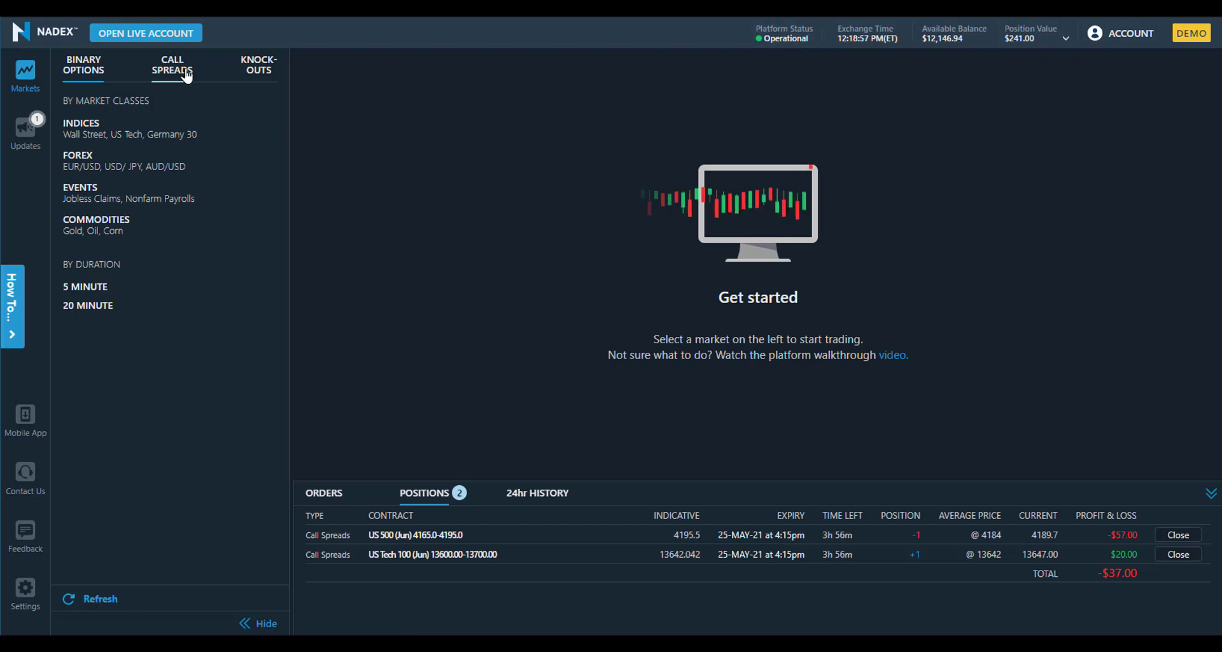
left_click(178, 71)
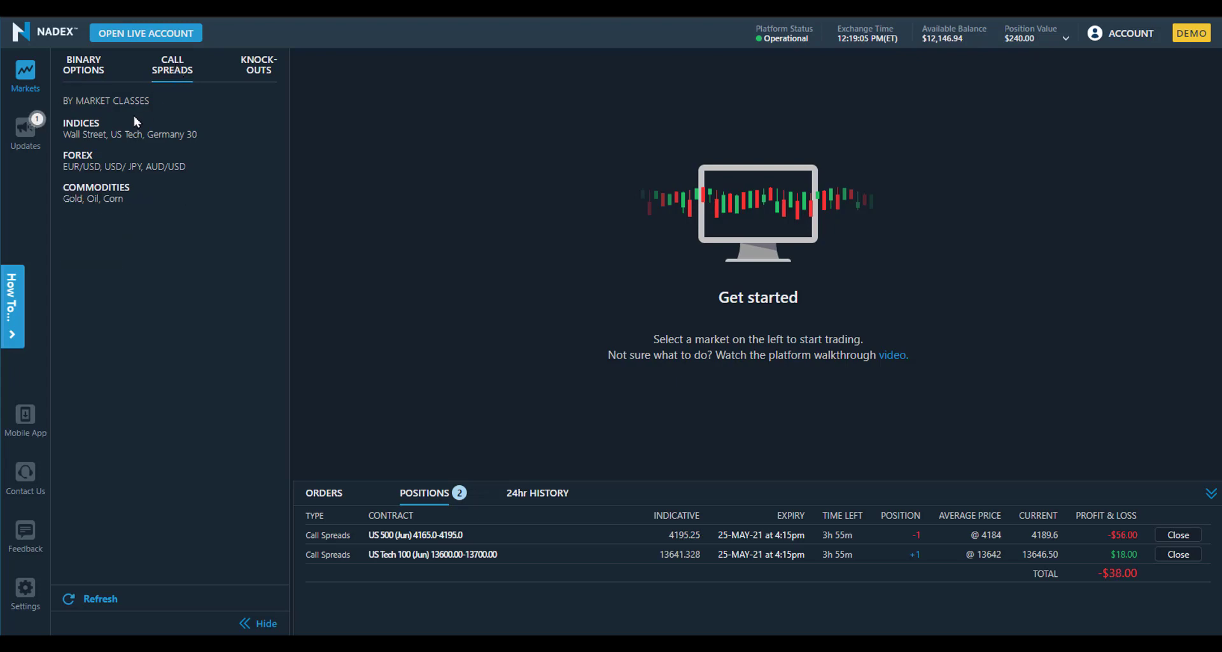
left_click(83, 162)
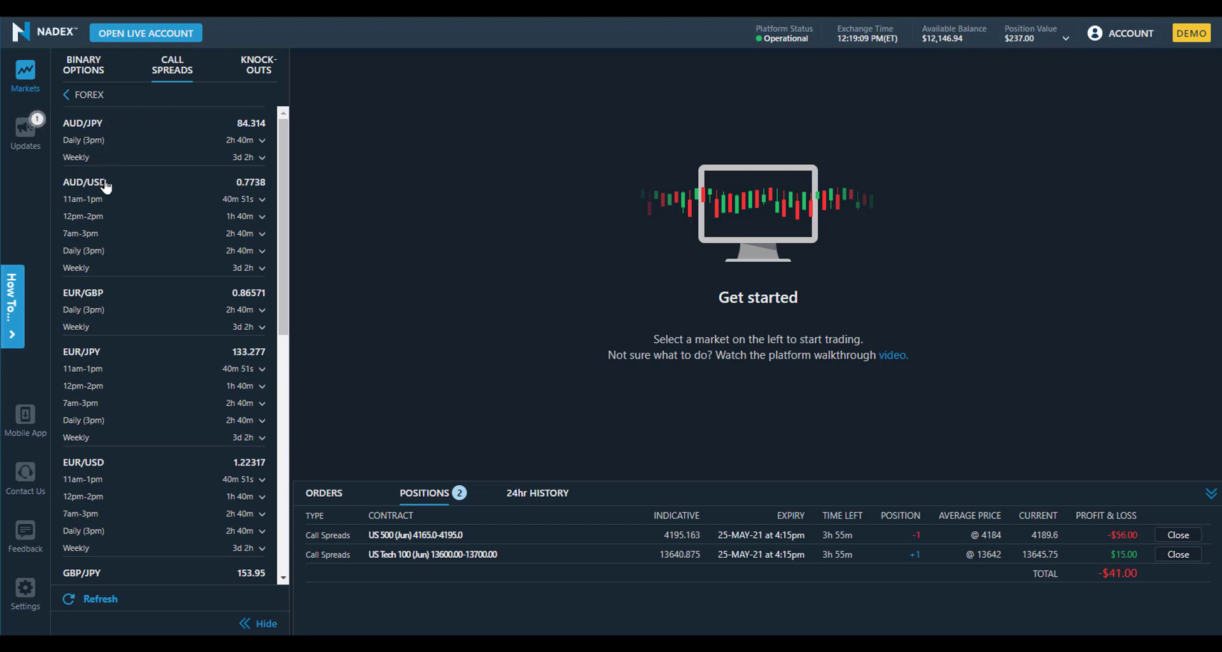
Expand the EUR/USD 12pm-2pm strikes and open a buy ticket for 1.2190-1.2290.
left_click(101, 227)
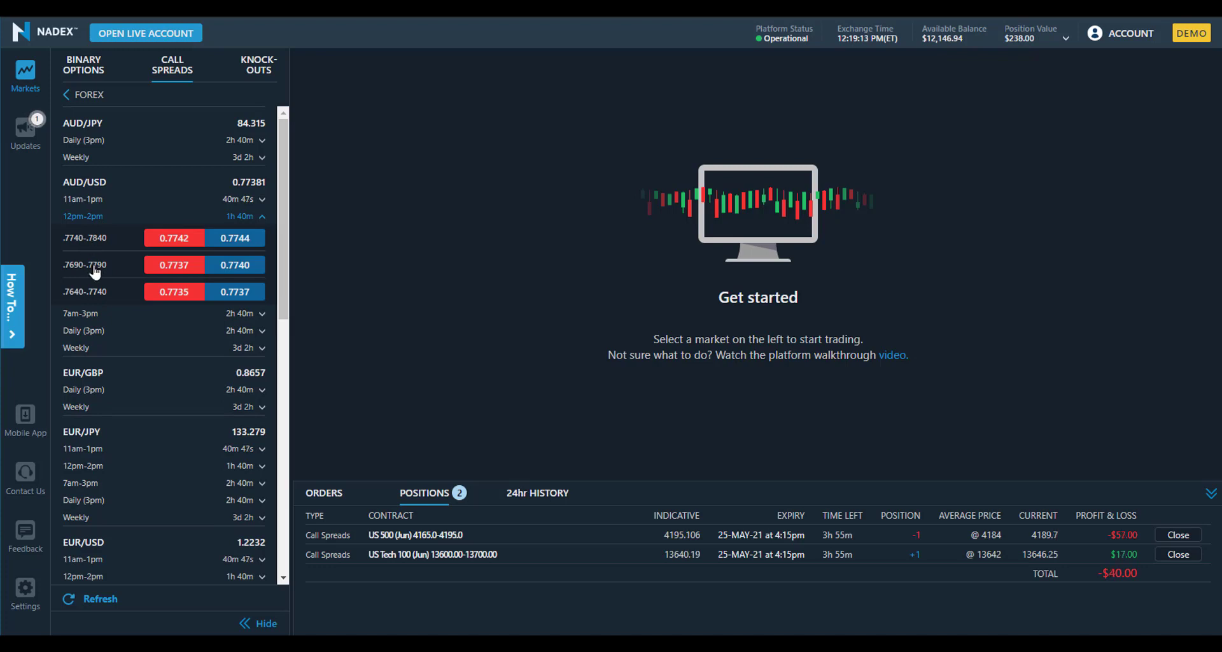
left_click(93, 218)
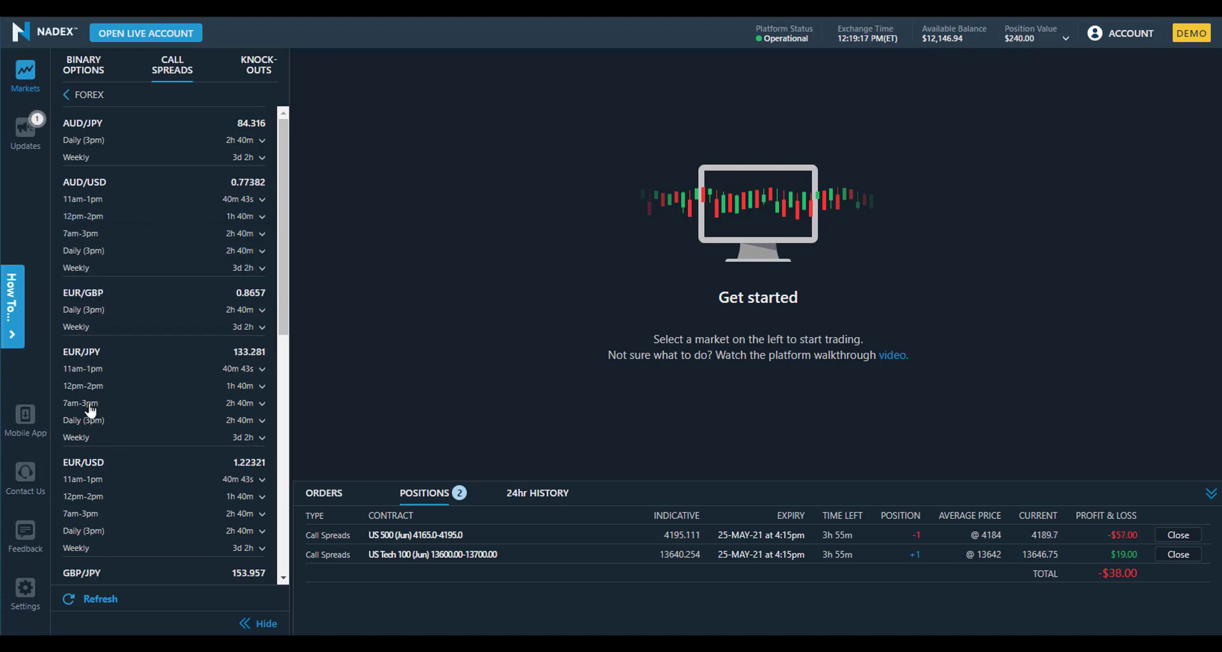
left_click(112, 497)
left_click(108, 509)
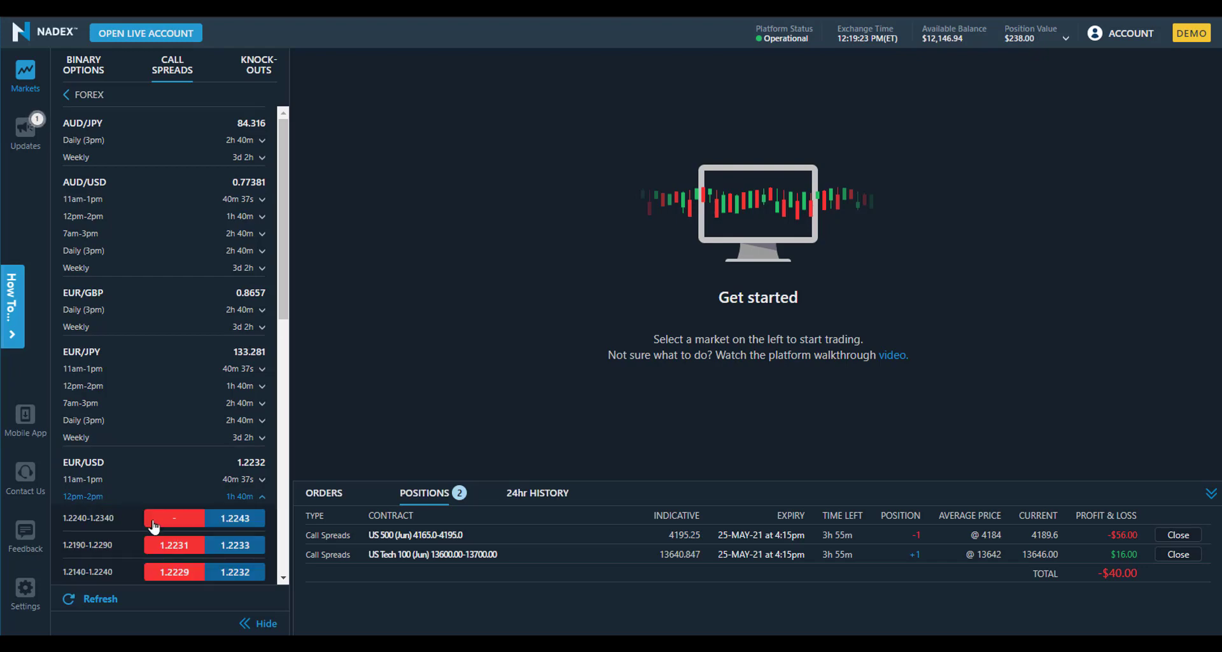
left_click(233, 545)
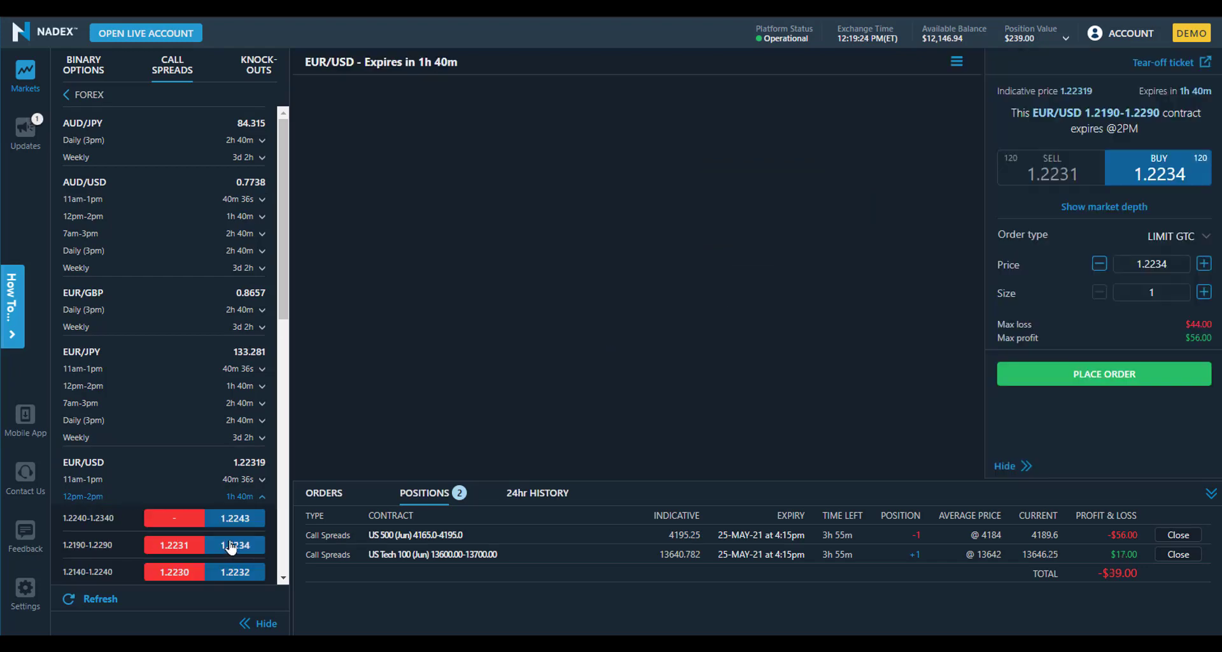
Show the EUR/USD 1.2190-1.2290 chart via its 1.2234 buy price, then return to market classes.
left_click(1145, 333)
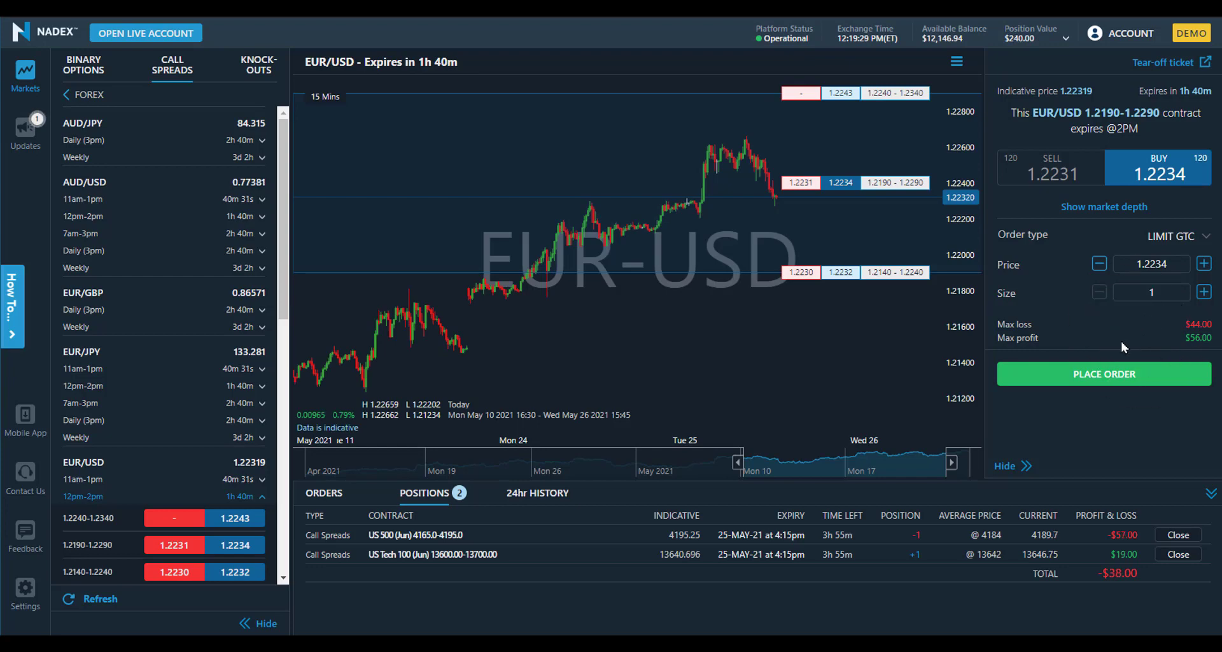
left_click(90, 95)
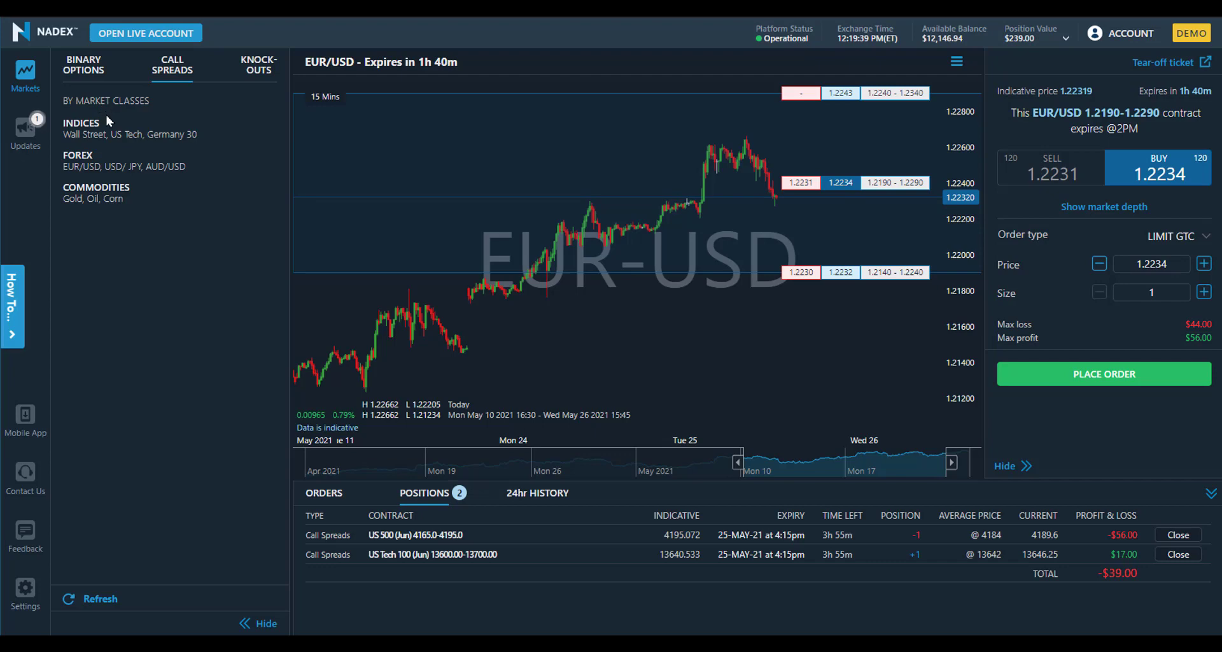
Open the Indices call spread market list.
left_click(109, 125)
left_click(106, 159)
left_click(89, 127)
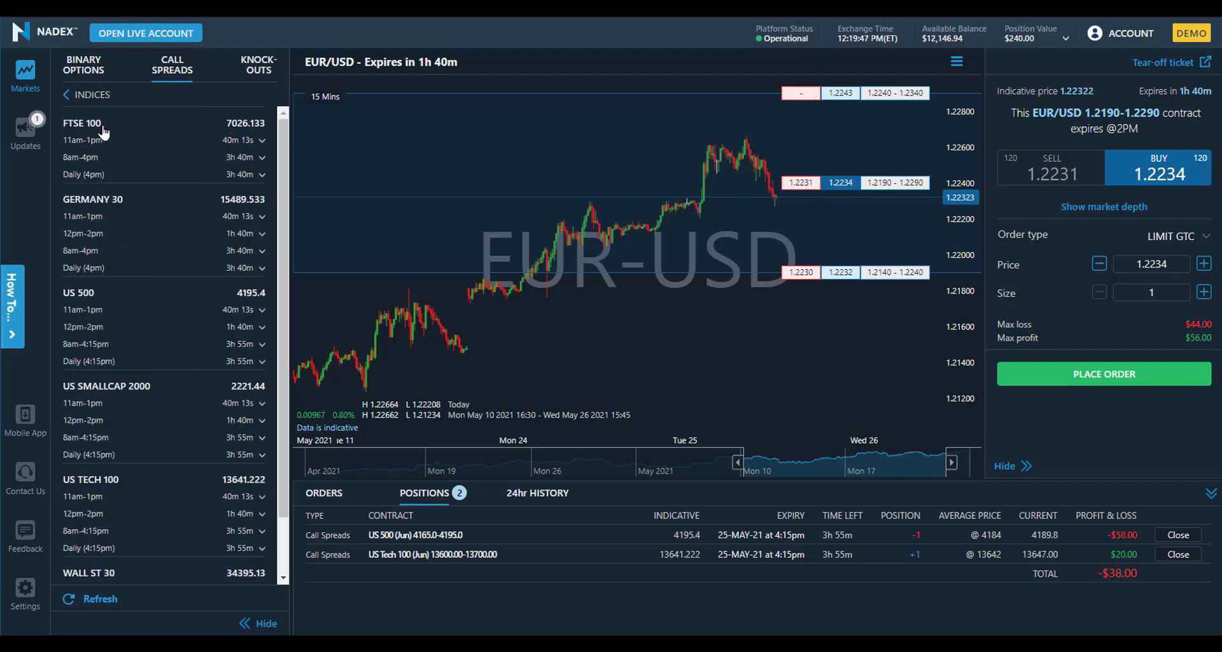
left_click(109, 128)
left_click(133, 199)
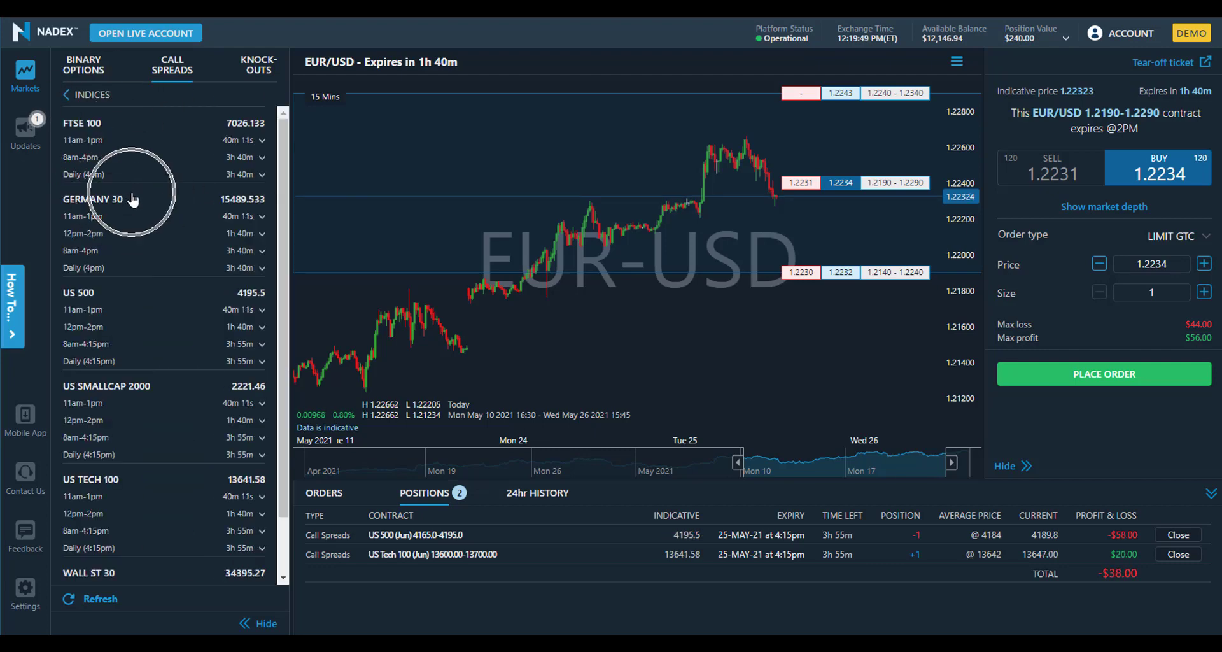
left_click(113, 297)
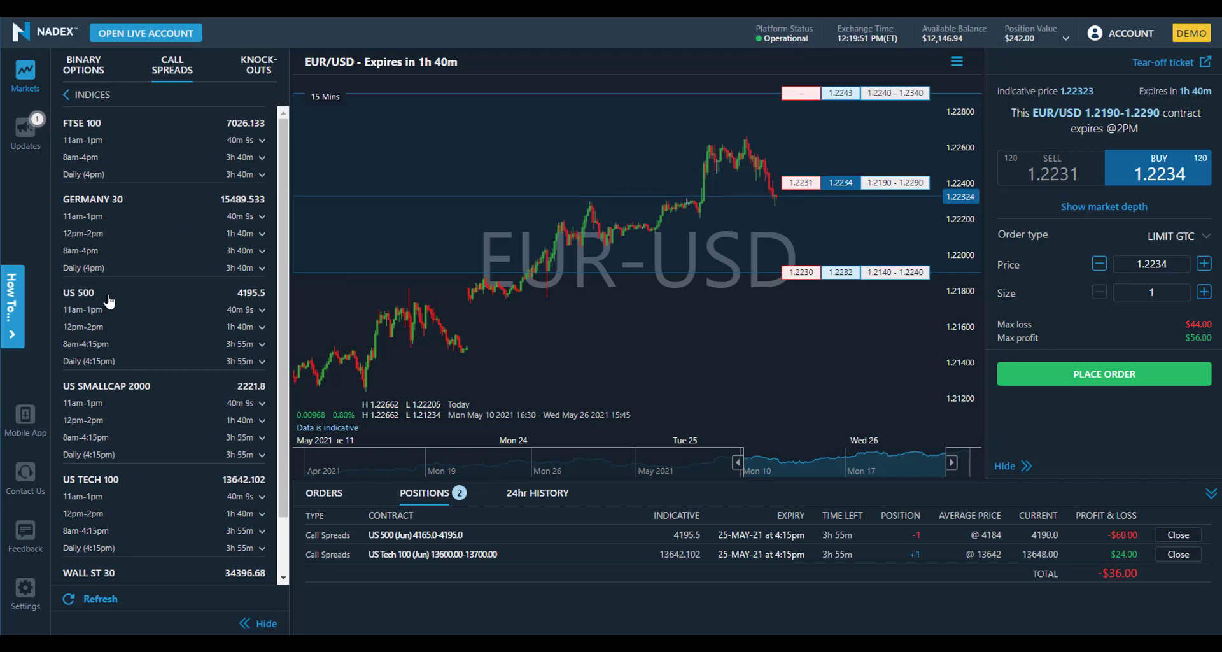
left_click(204, 296)
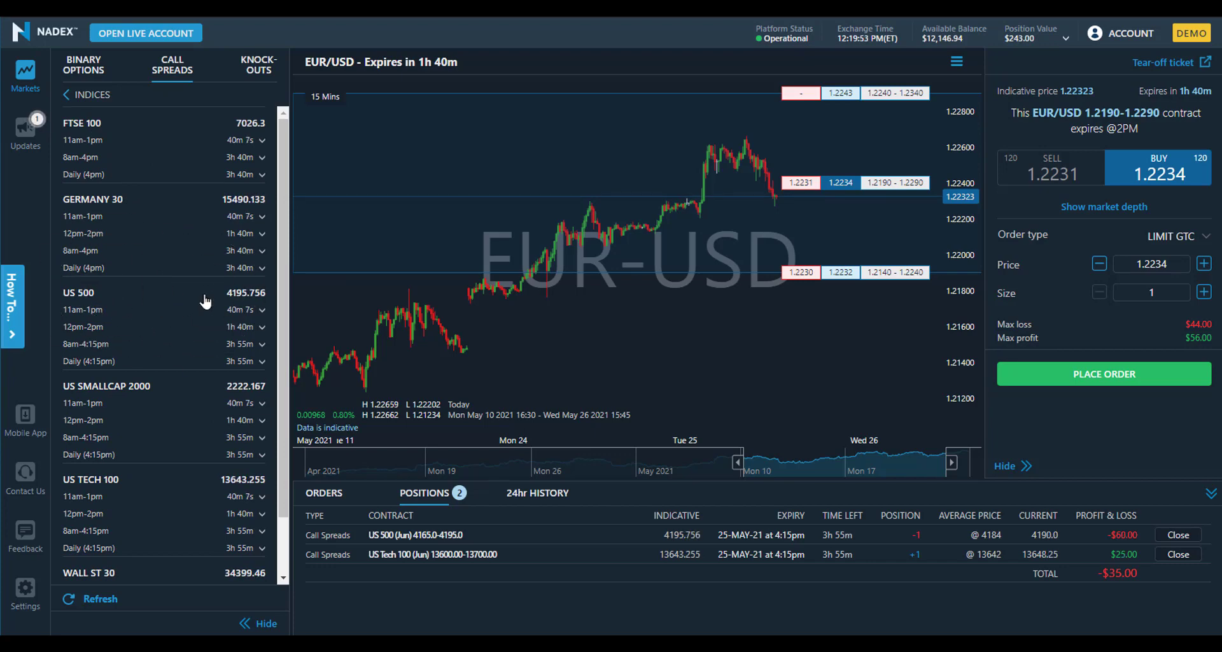
Expand US 500 12pm-2pm to list strikes 4175.0-4185.0 through 4195.0-4205.0.
left_click(95, 328)
left_click(107, 354)
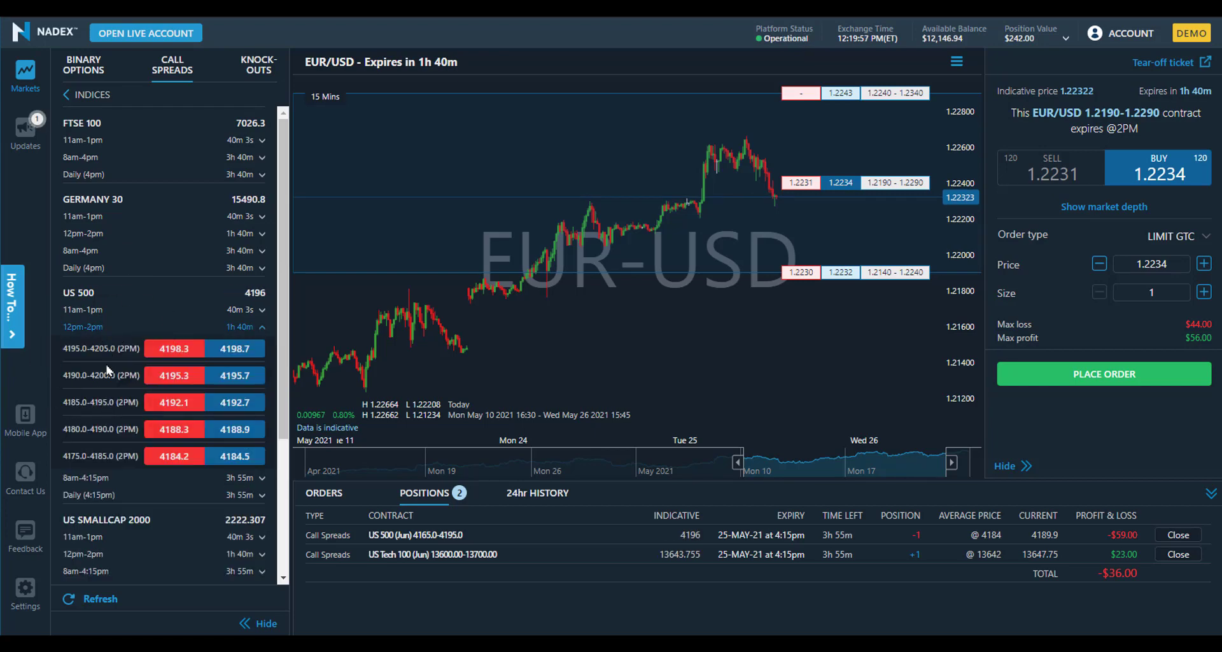
left_click(106, 379)
left_click(106, 398)
left_click(108, 430)
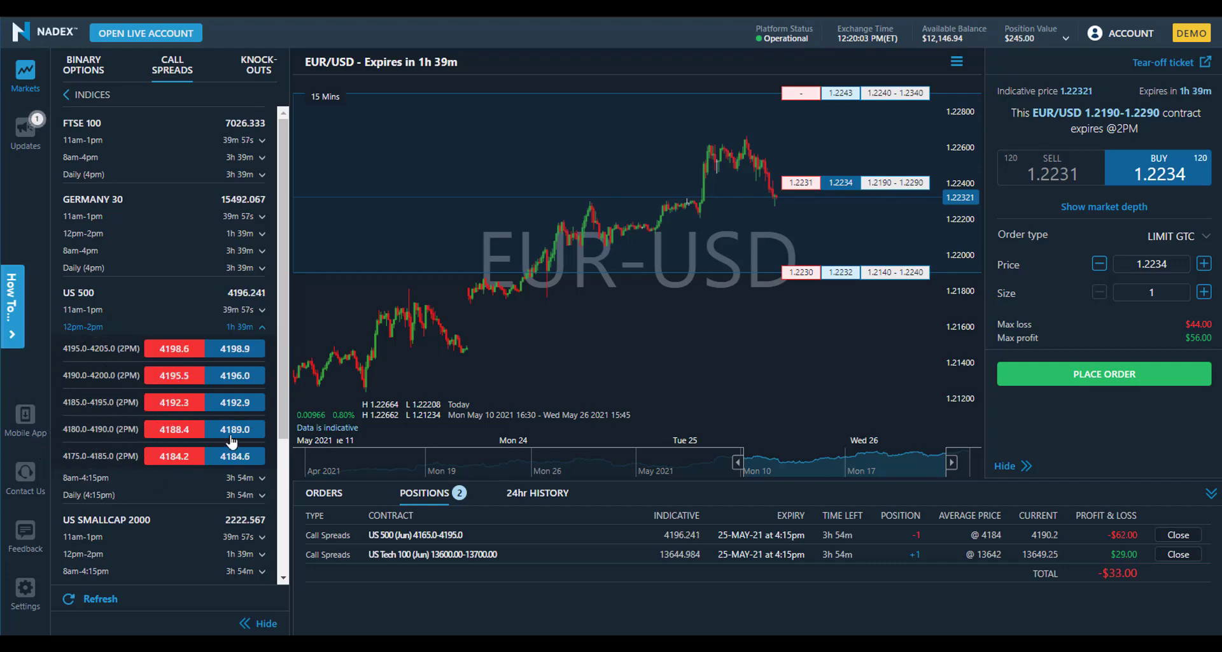
Try several US 500 strike tickets, ending on selling 4195.0-4205.0 at 4198.4, then collapse the row.
left_click(239, 352)
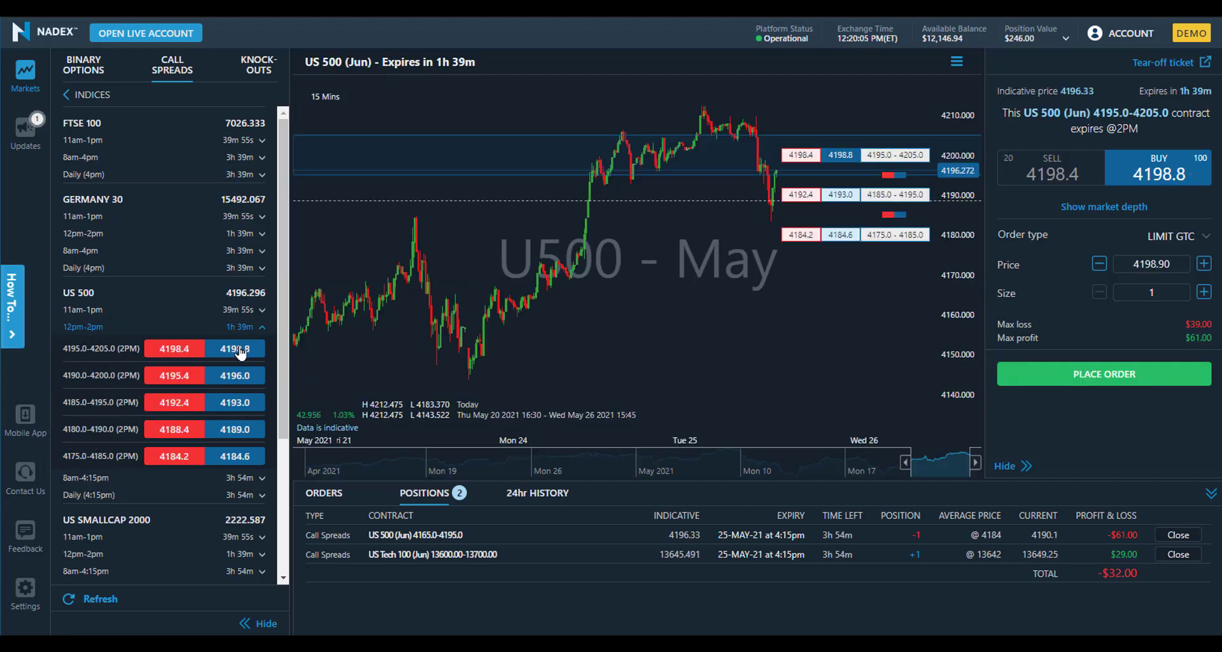
left_click(177, 456)
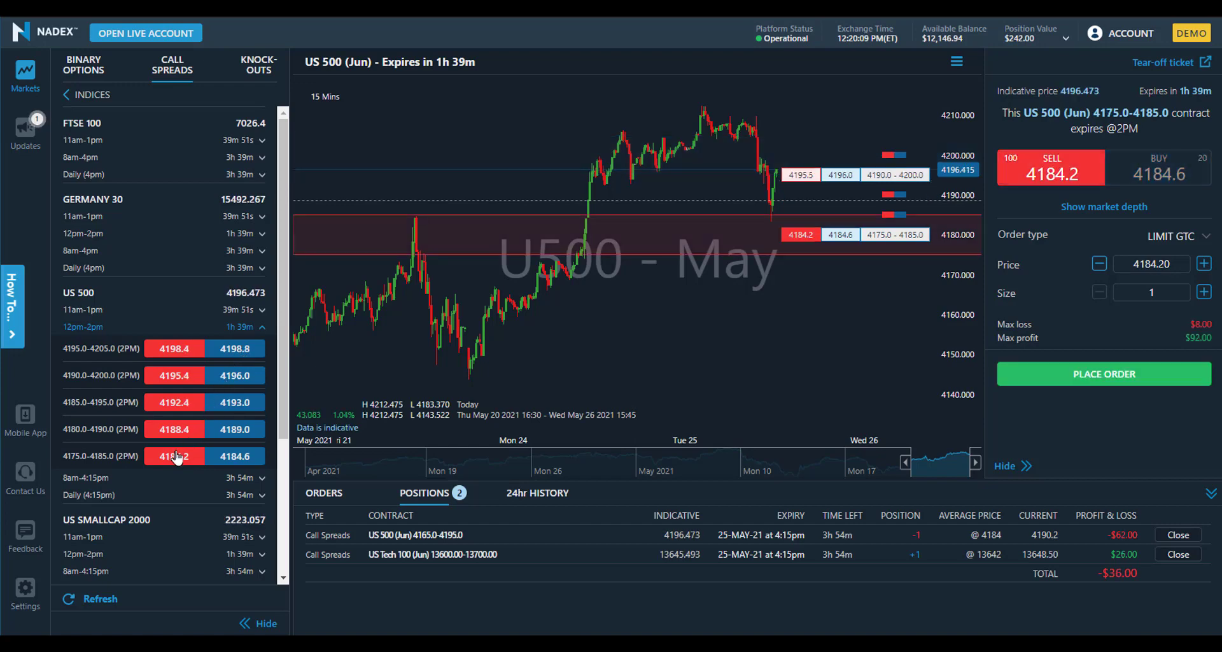
left_click(226, 457)
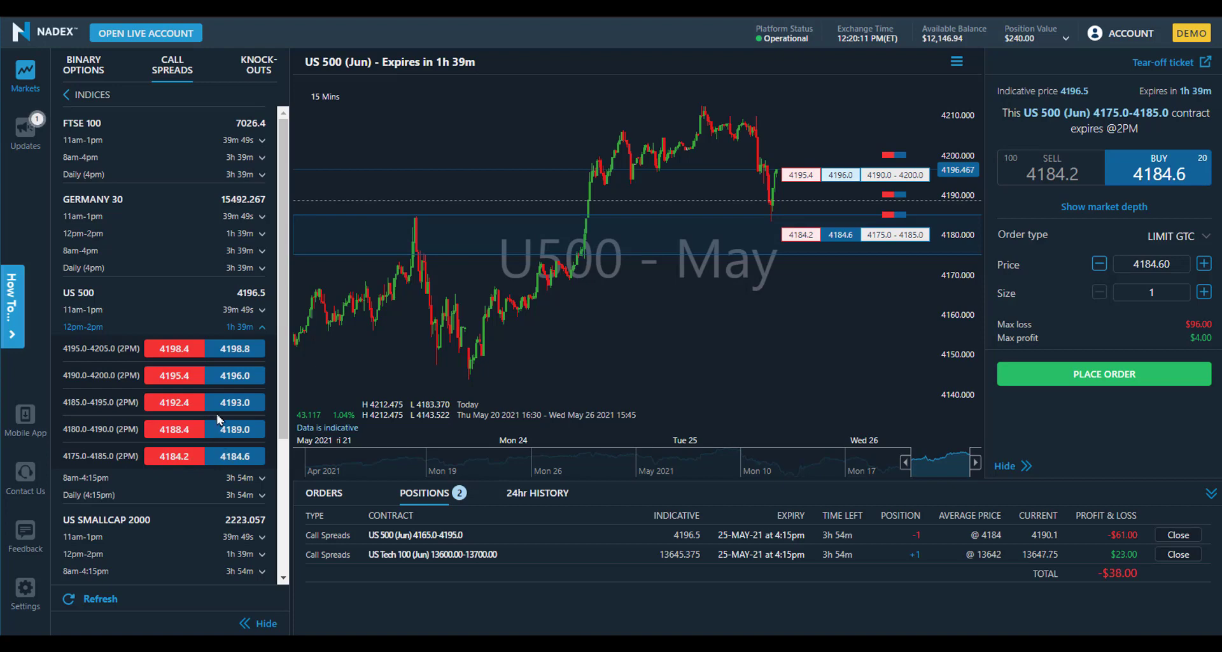
left_click(176, 349)
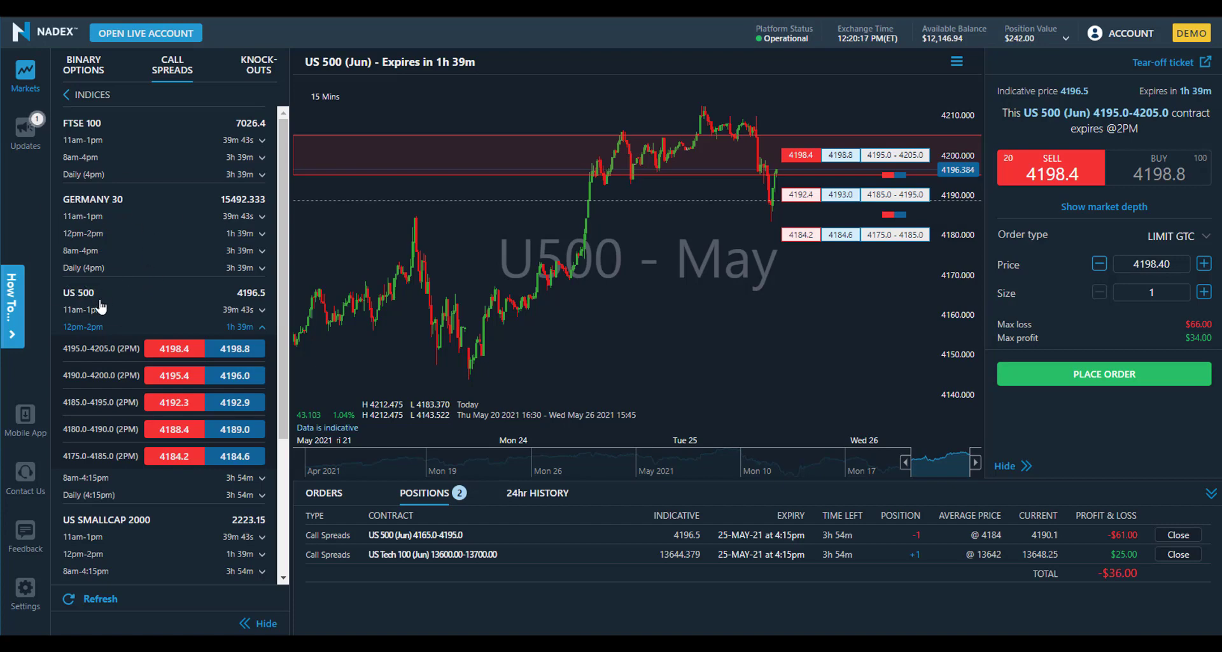
left_click(226, 329)
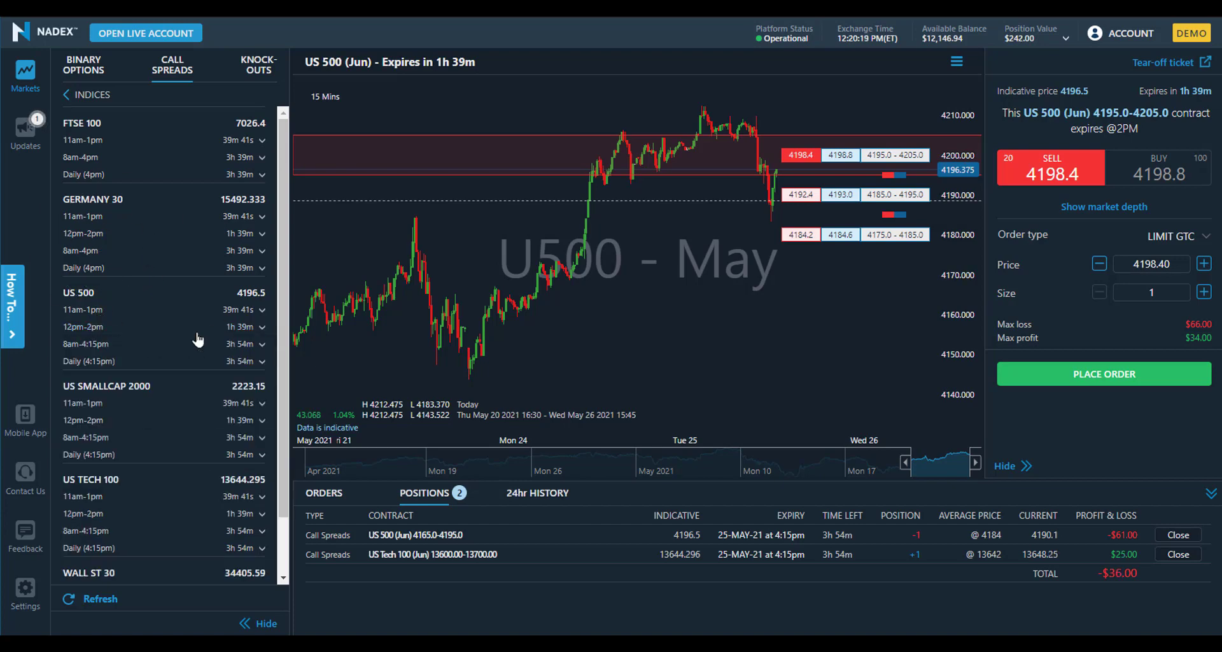
Load the US 500 Daily 4200.0-4240.0 contract, hide the markets list and stretch the price scale.
left_click(113, 362)
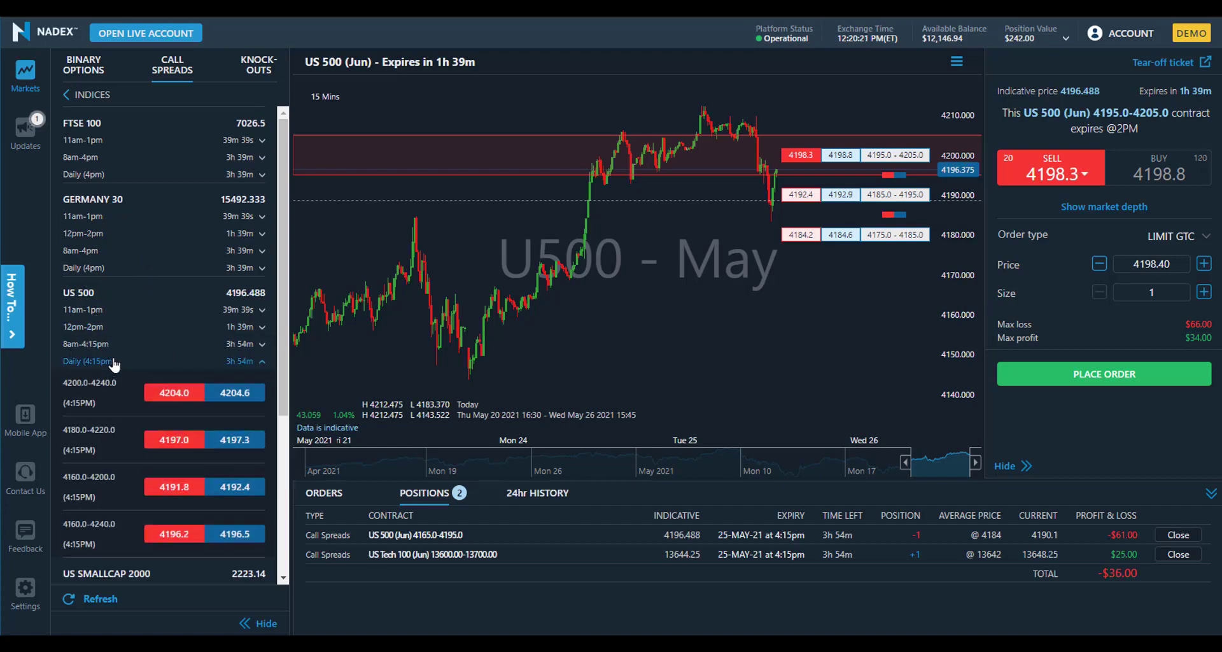
left_click(90, 386)
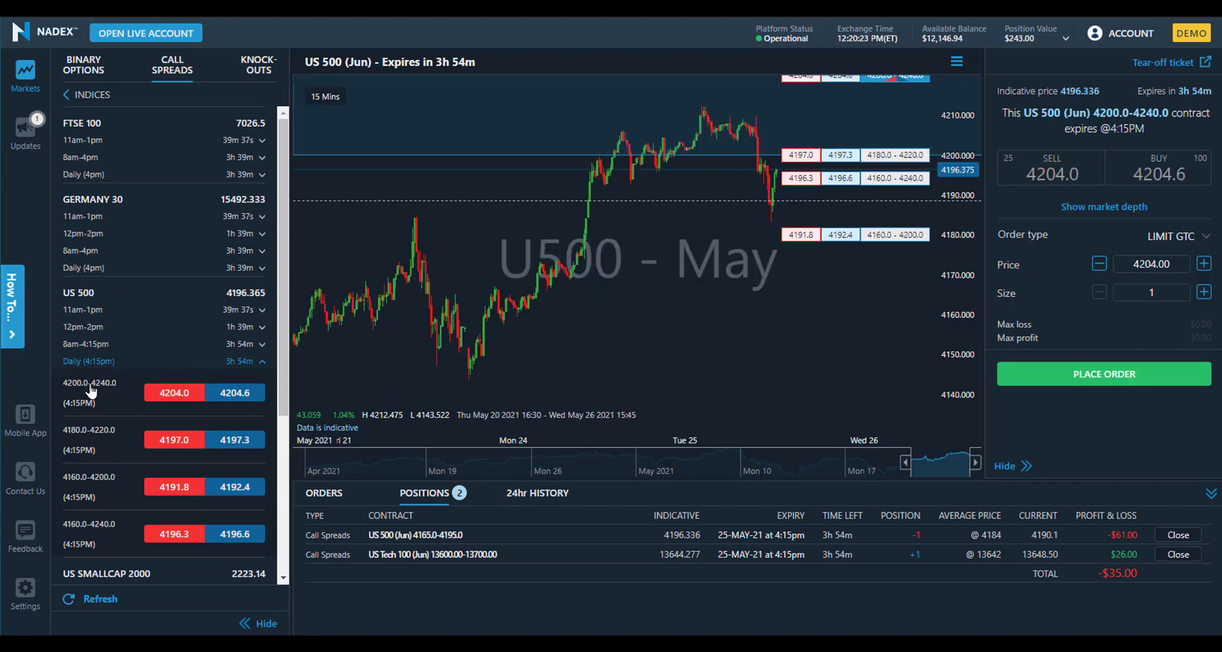
left_click(266, 623)
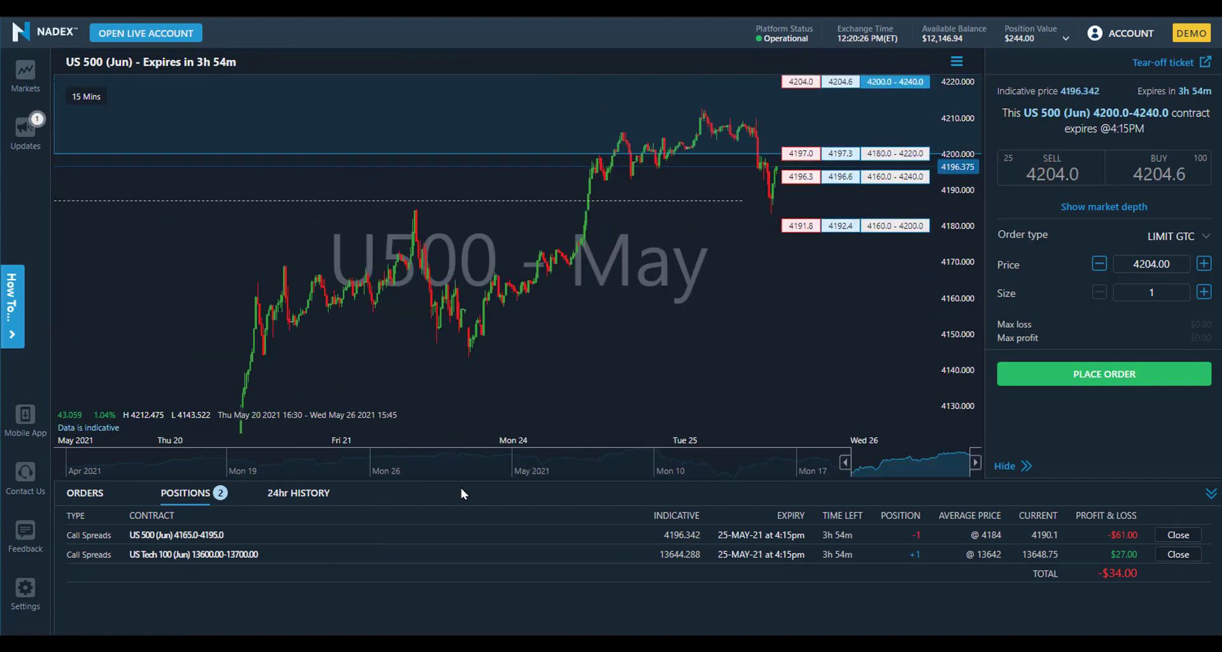
left_click_drag(960, 295, 732, 392)
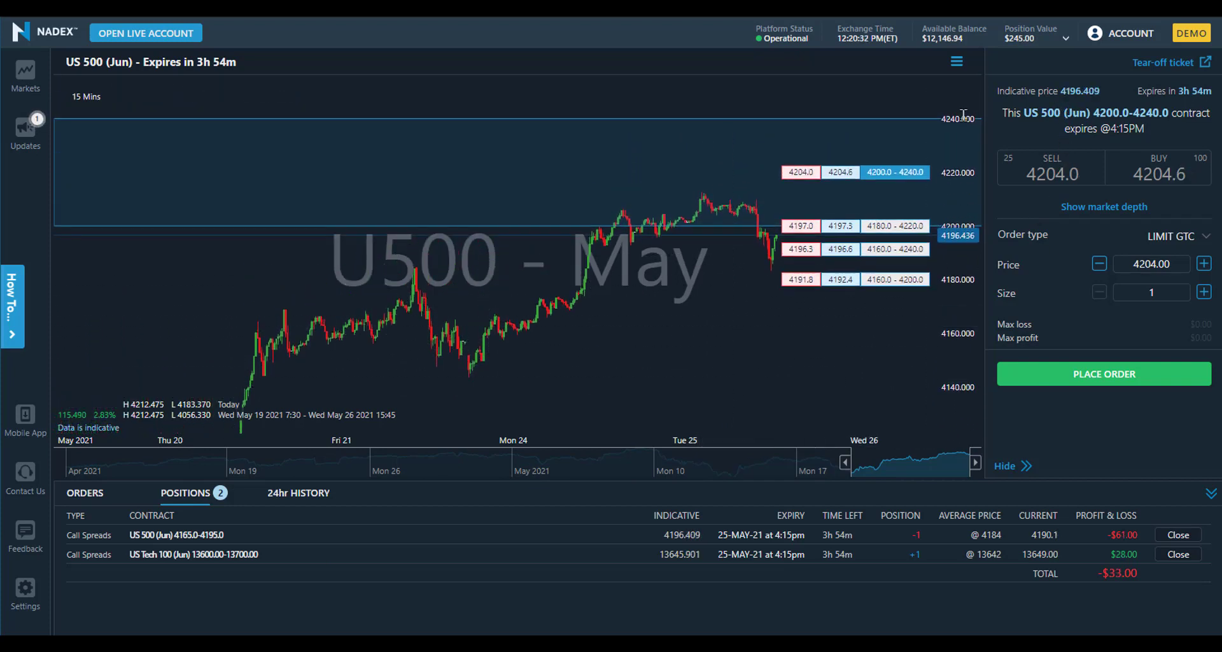
Set the ticket to buy the 4200.0-4240.0 spread at 4204.70, size 1.
left_click(840, 172)
left_click(1133, 116)
left_click(1096, 89)
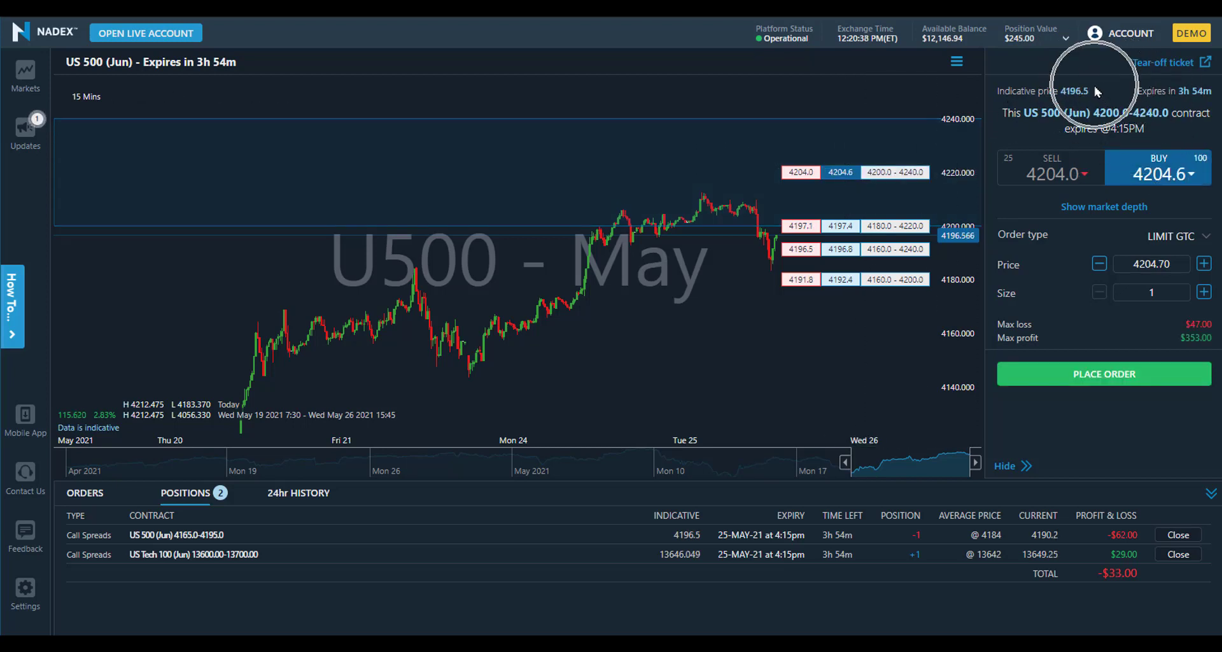
left_click(1153, 90)
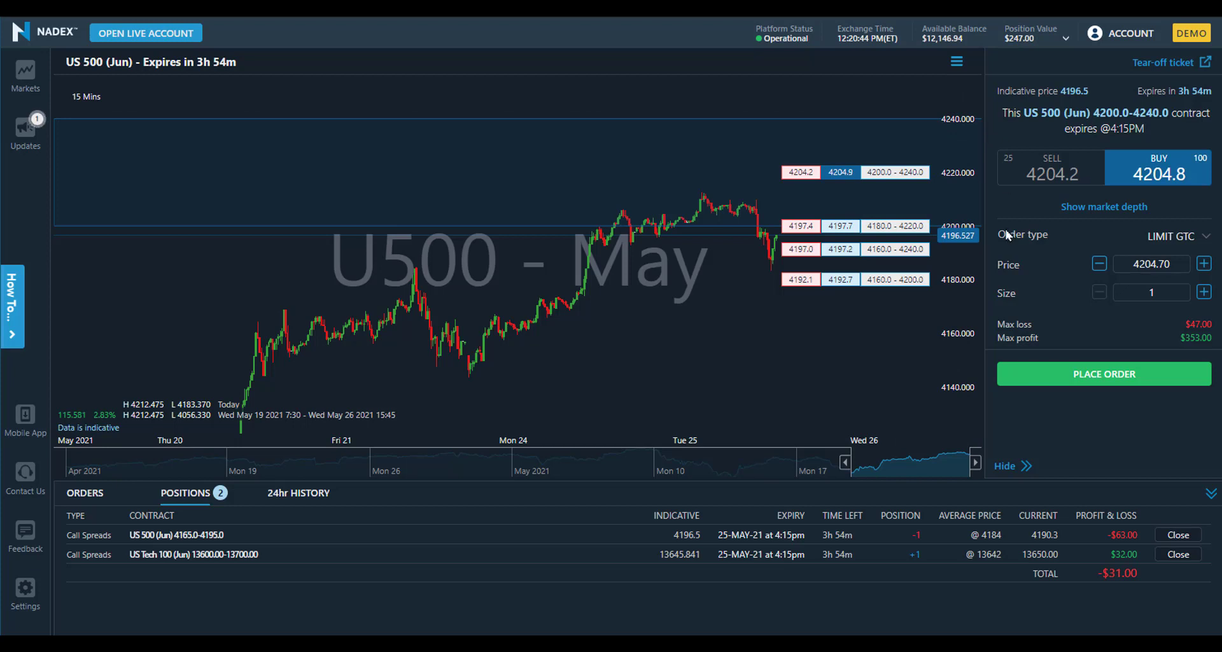
left_click(989, 221)
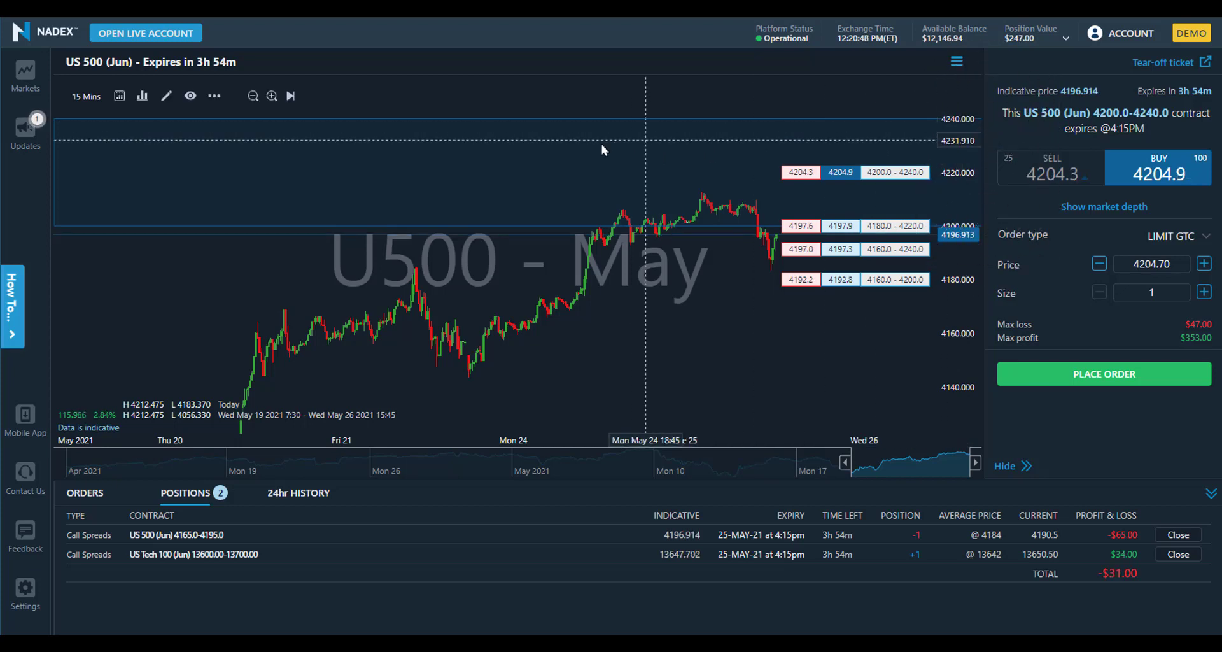
left_click(564, 154)
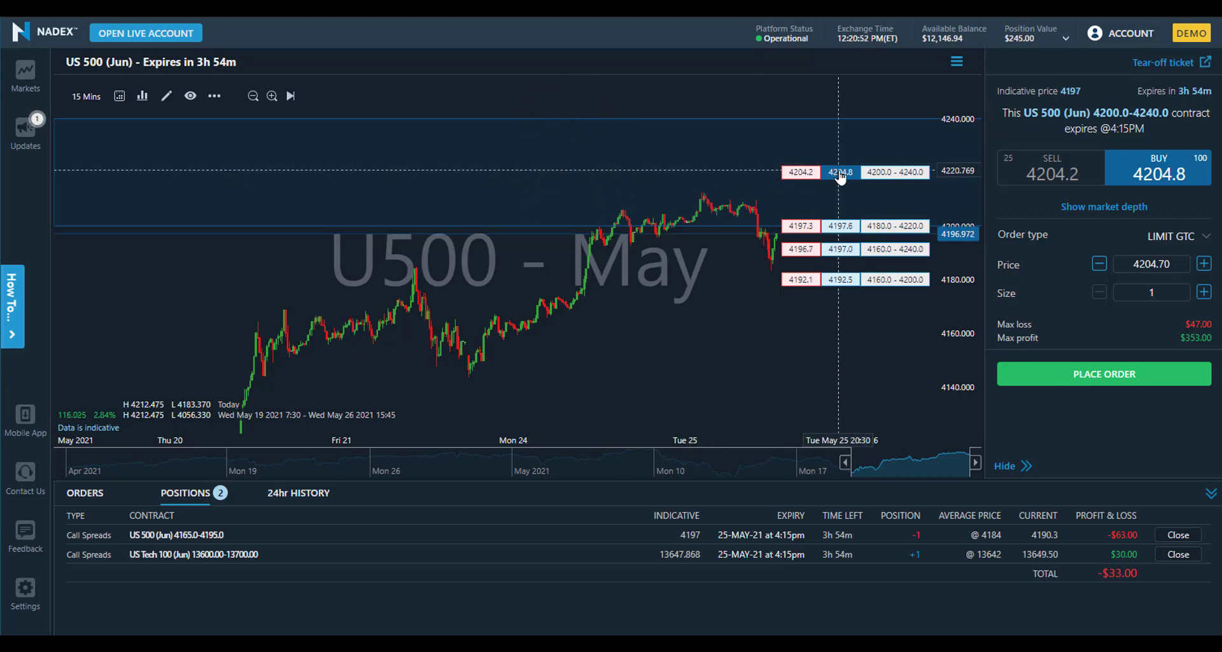
key("ctrl")
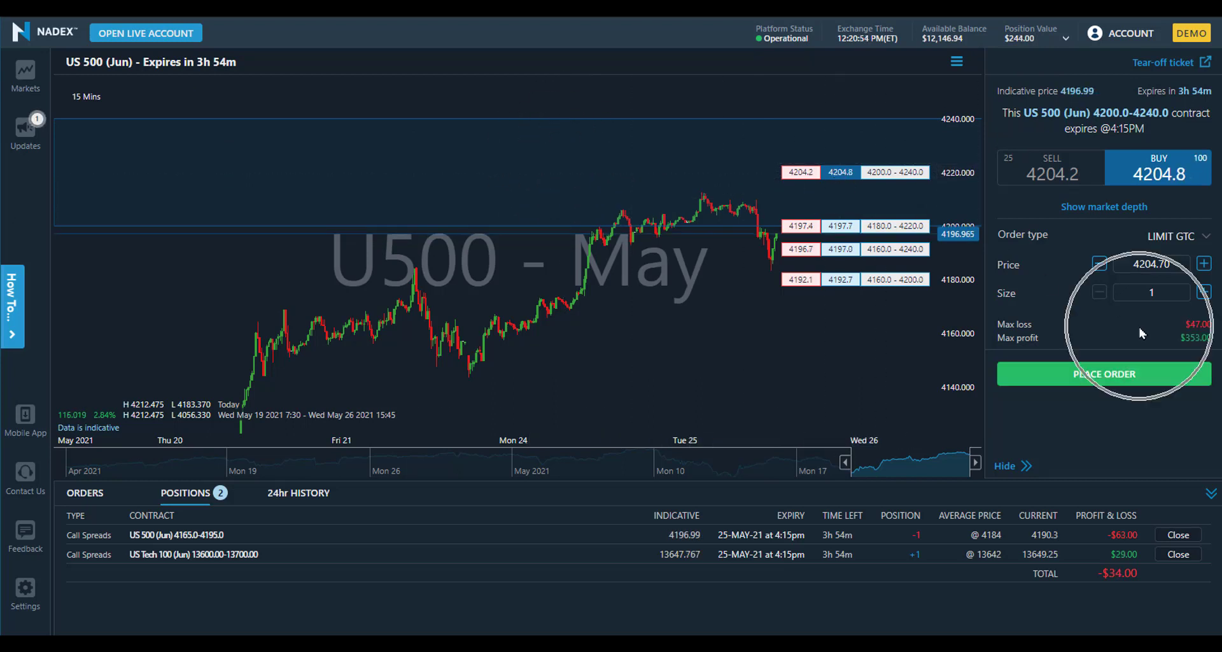
key("ctrl")
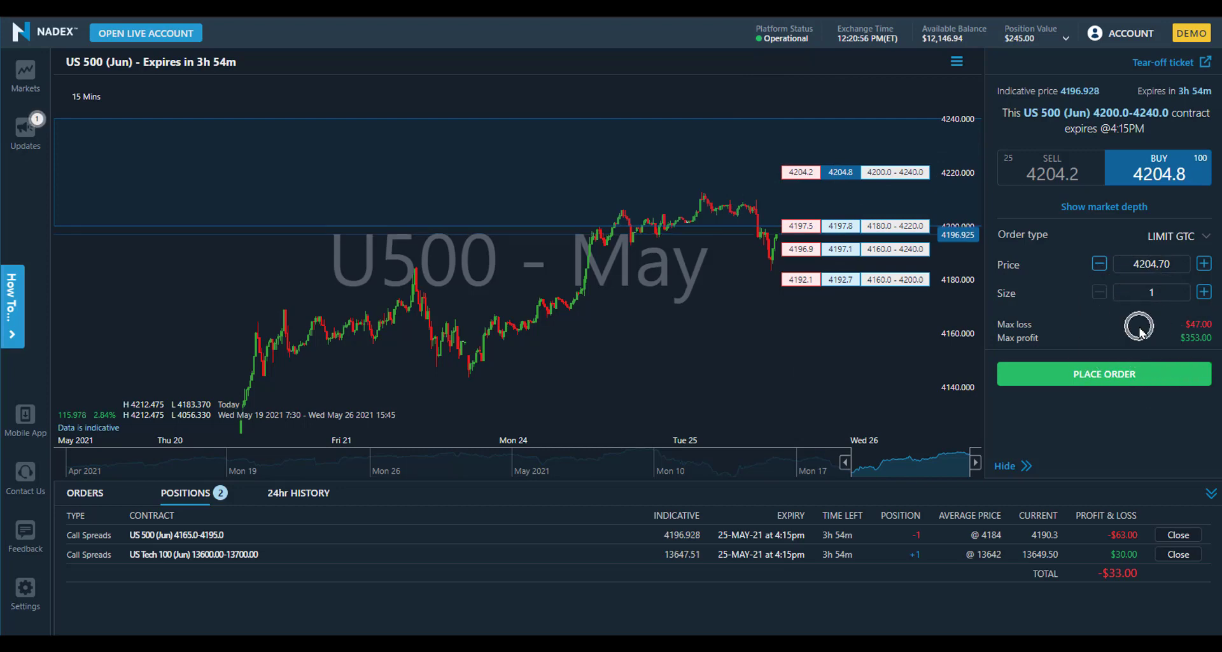
Compare selling 4160.0-4200.0 with buying 4200.0-4240.0 from the chart ladder.
left_click(804, 280)
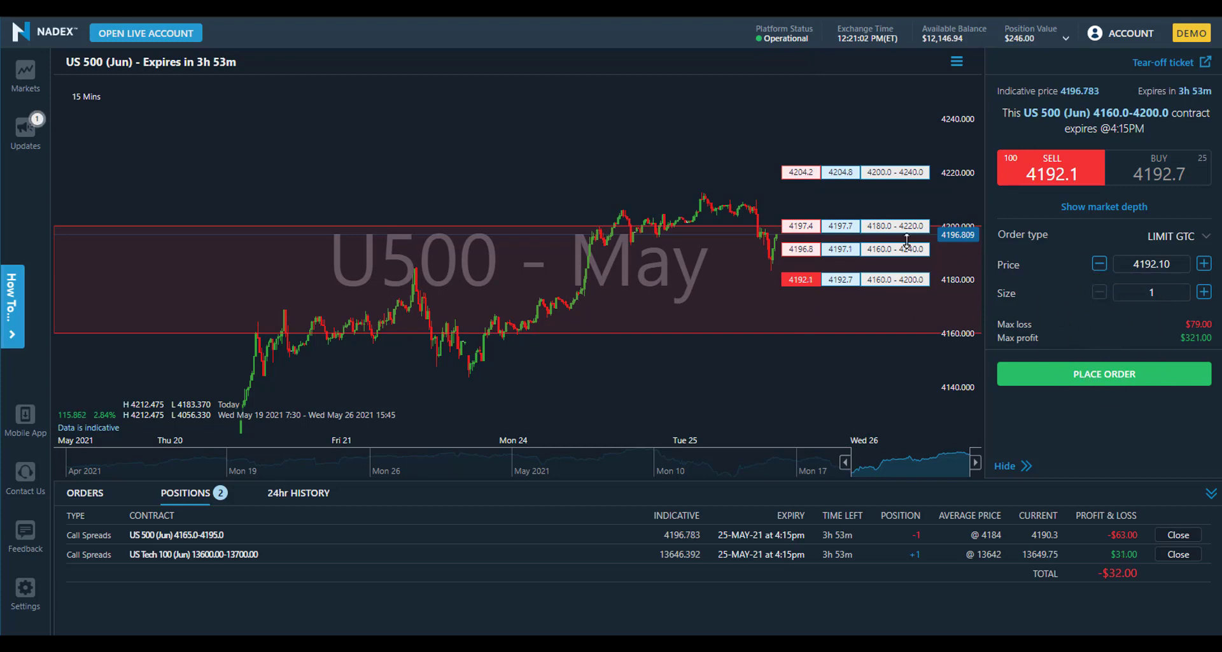
left_click(841, 173)
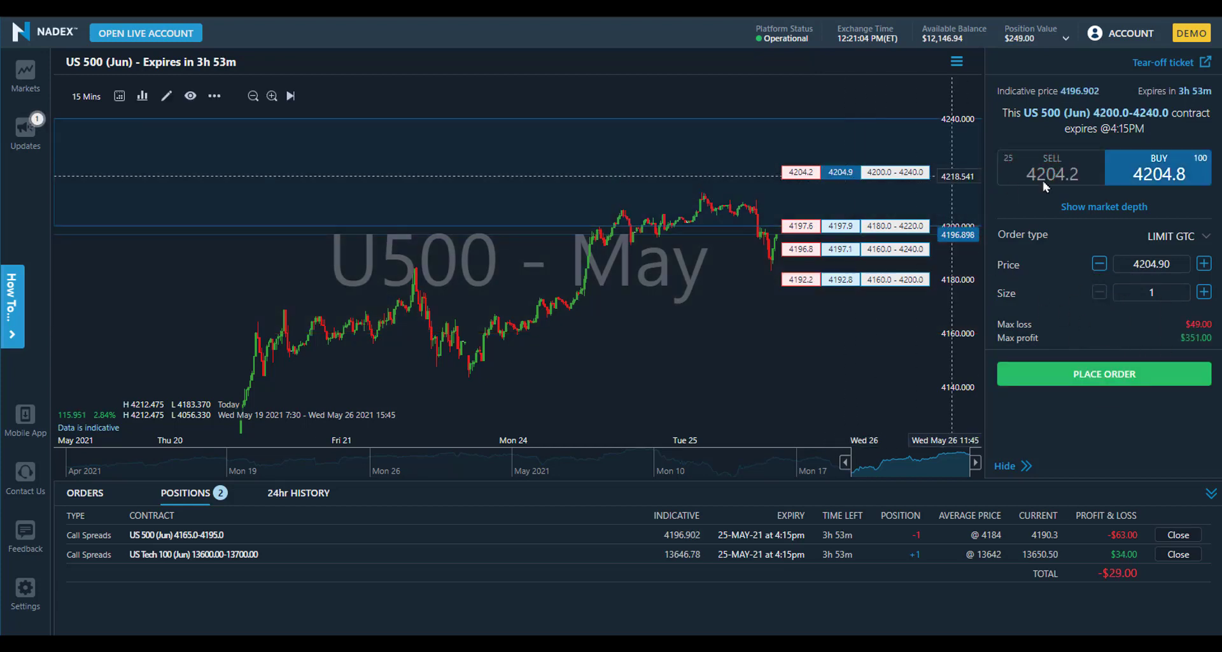
left_click(1158, 175)
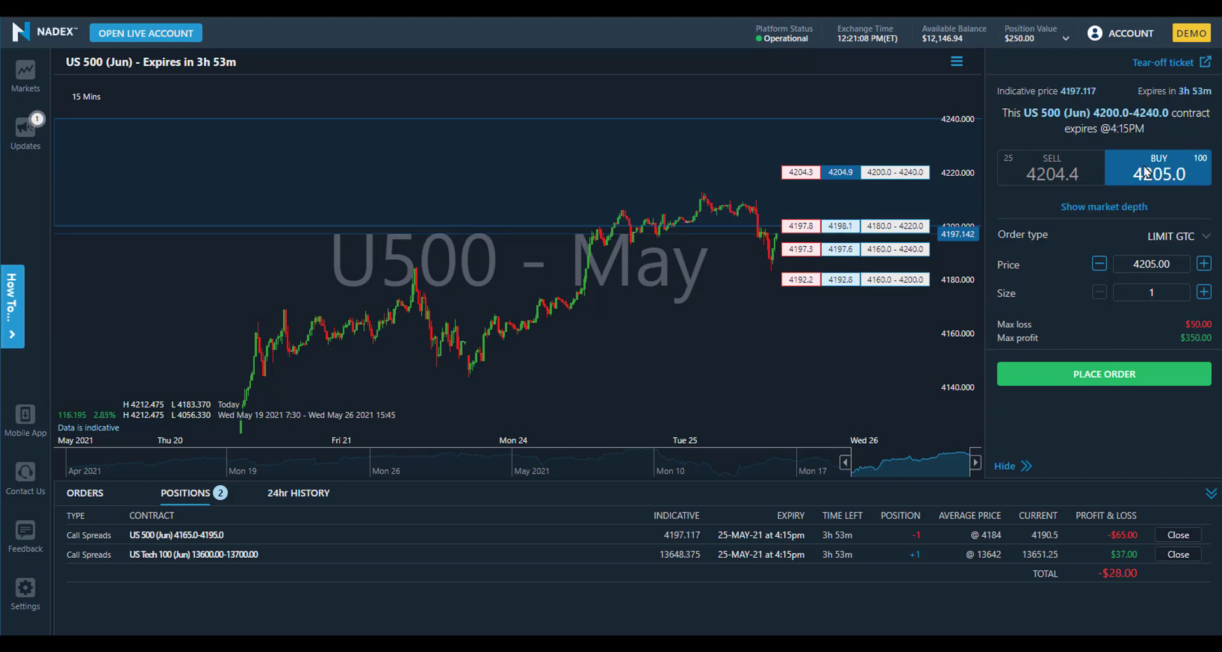
left_click(602, 173)
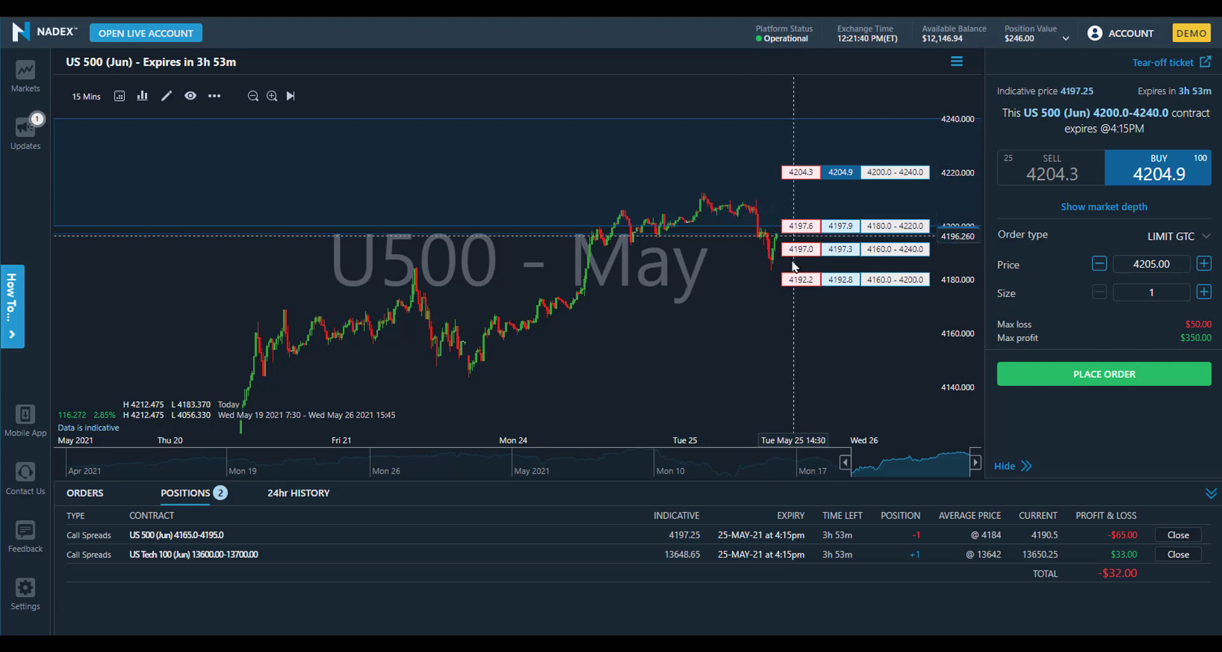
Settle on selling 4160.0-4200.0 at 4192.20, size 1, with $78 max loss and $322 max profit.
left_click(800, 280)
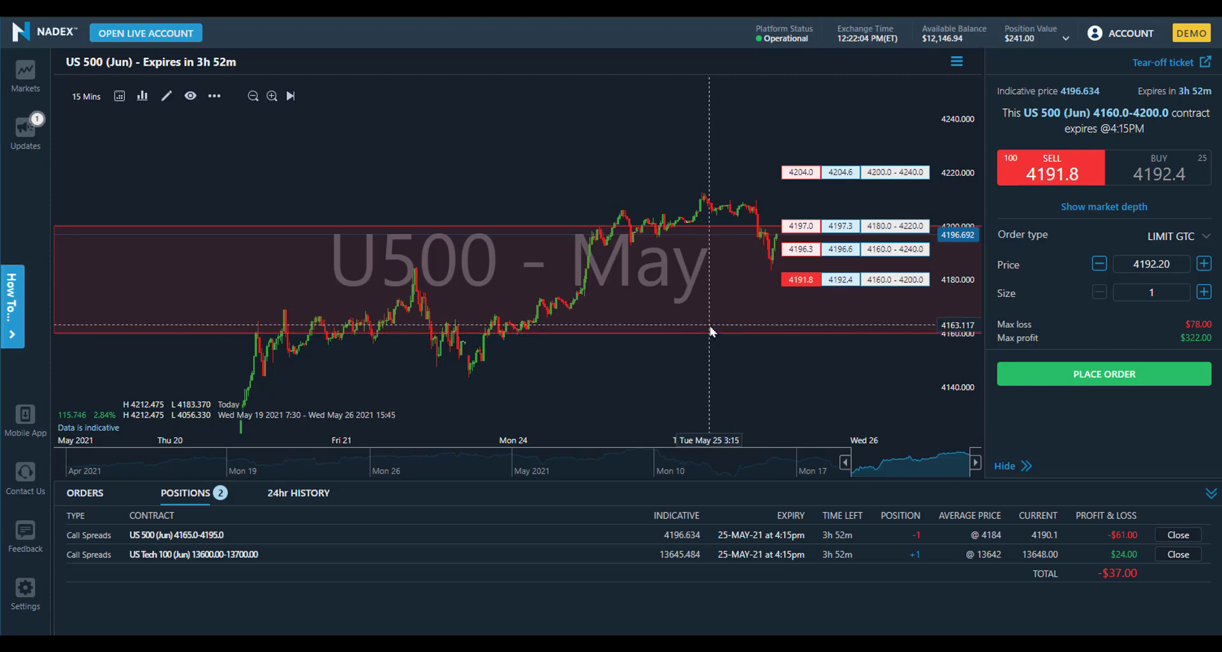
scroll(720, 267, "right", 5)
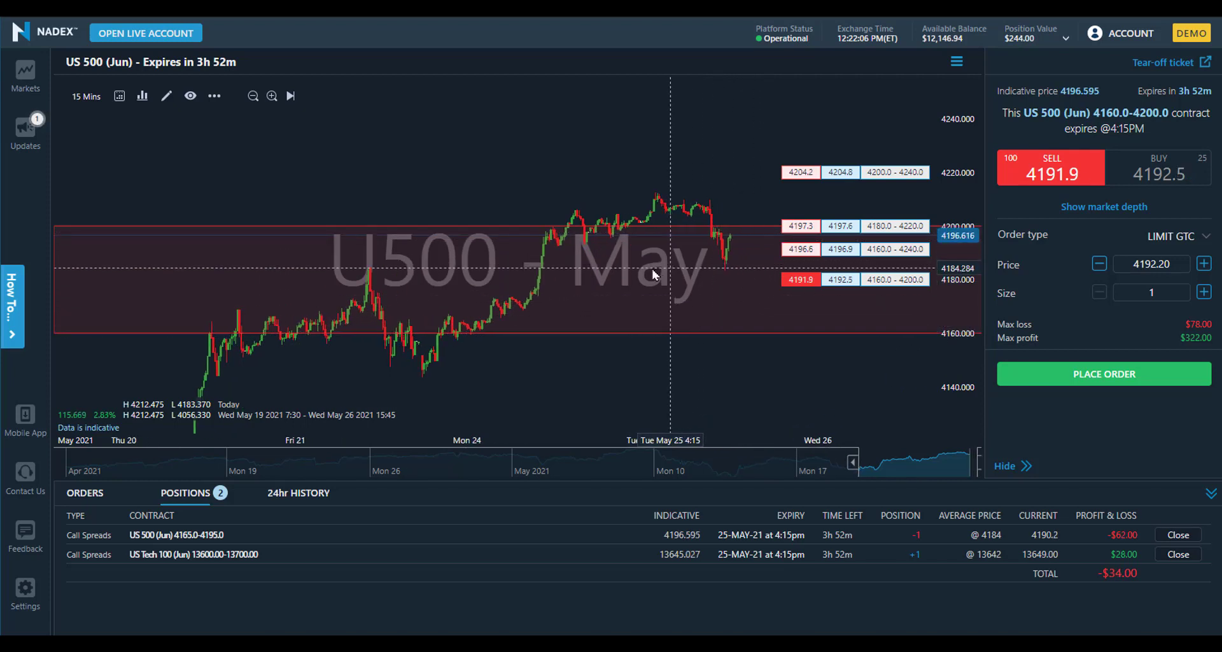
left_click(735, 234)
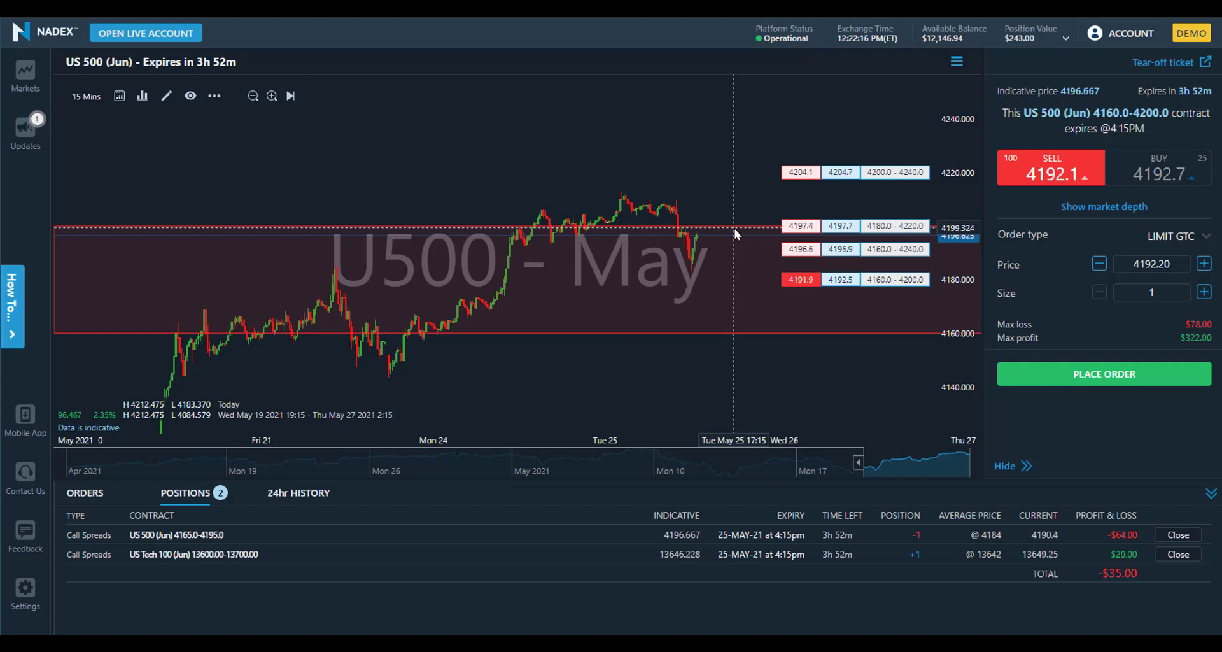
left_click(1109, 96)
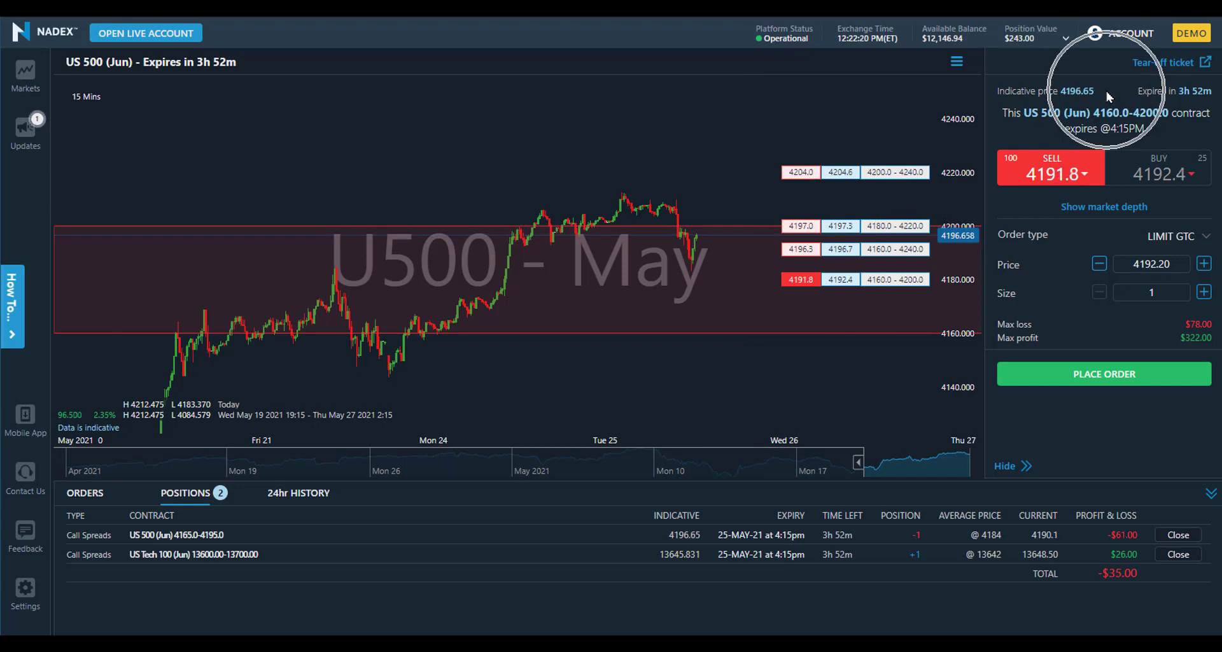
left_click(1108, 96)
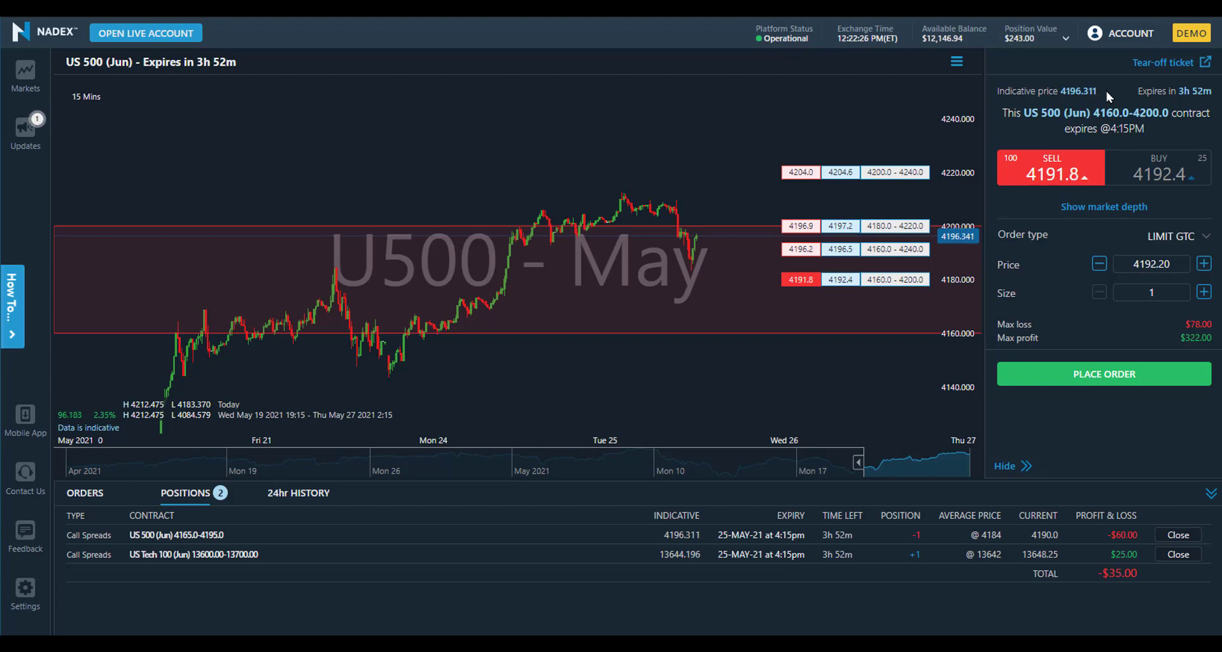
left_click(1108, 96)
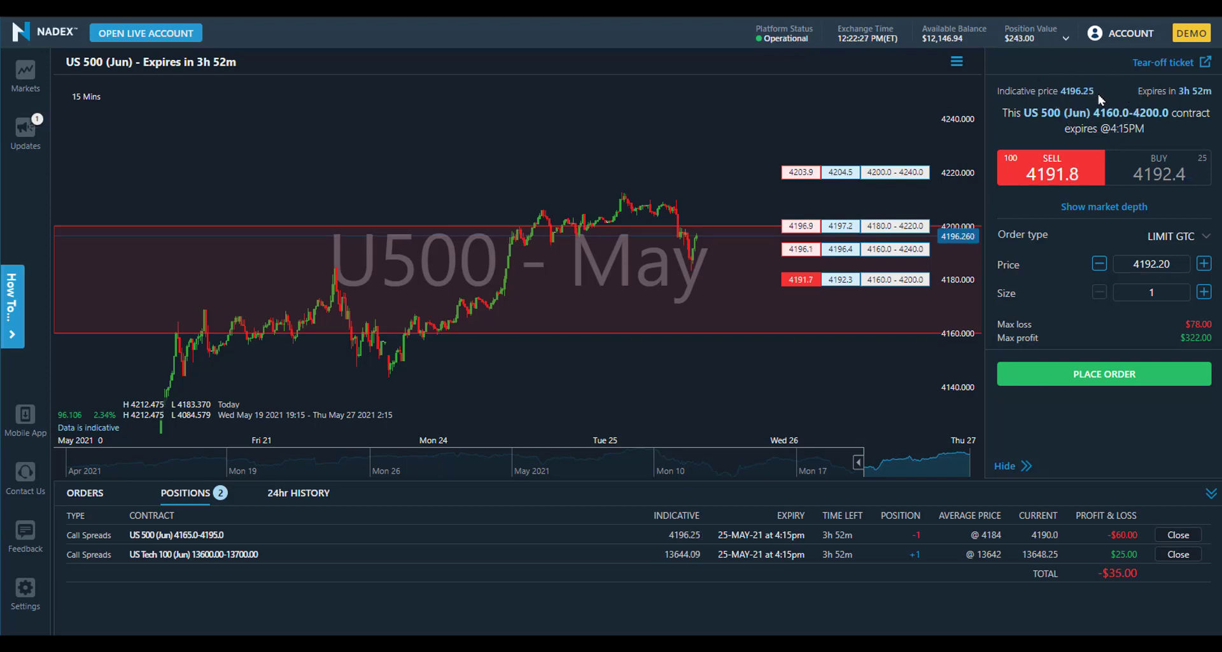
left_click(1110, 177)
left_click(1109, 180)
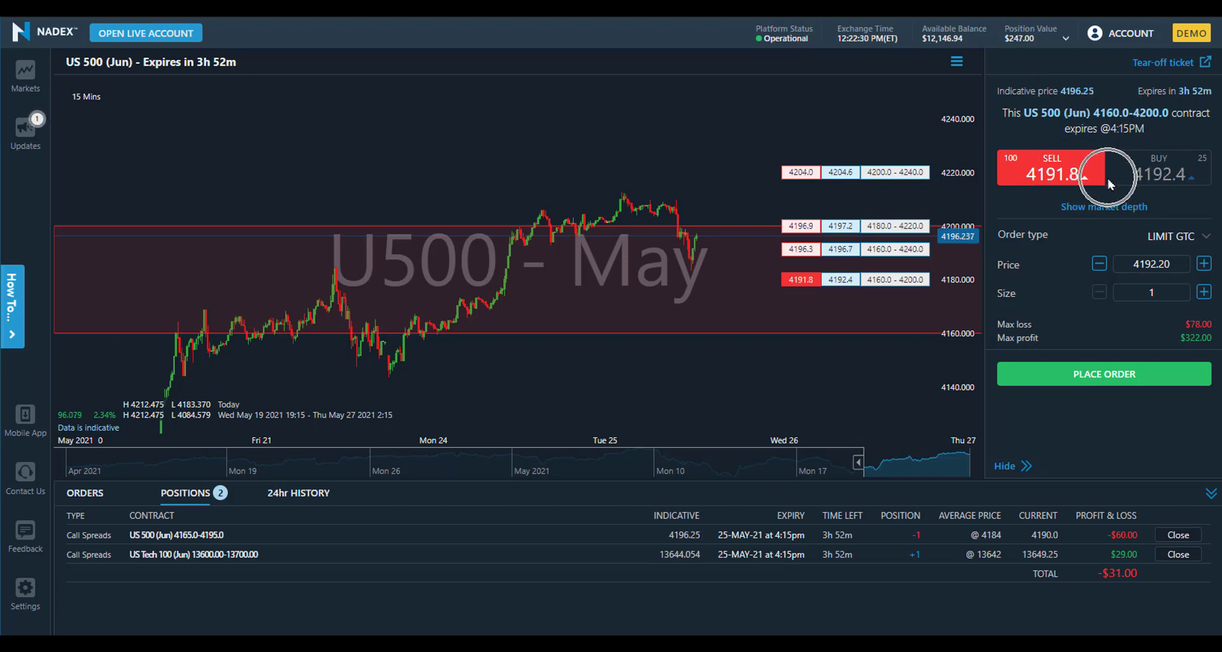
left_click(1109, 181)
left_click(1109, 180)
left_click(990, 233)
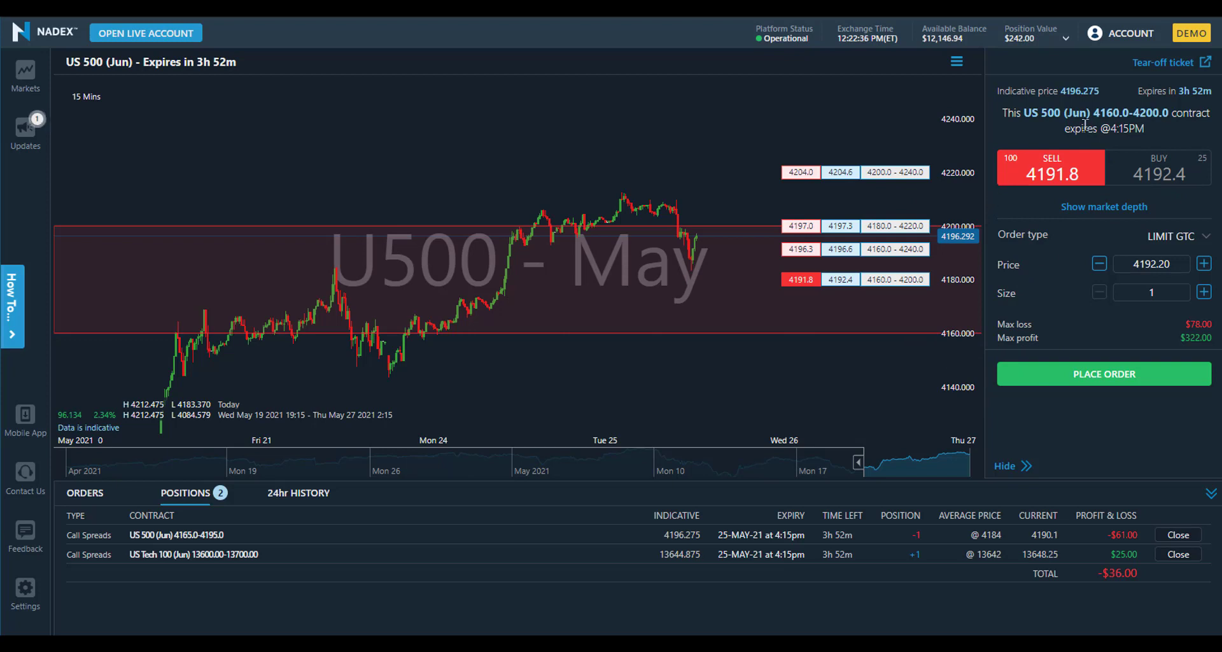
left_click(1164, 90)
left_click(1163, 90)
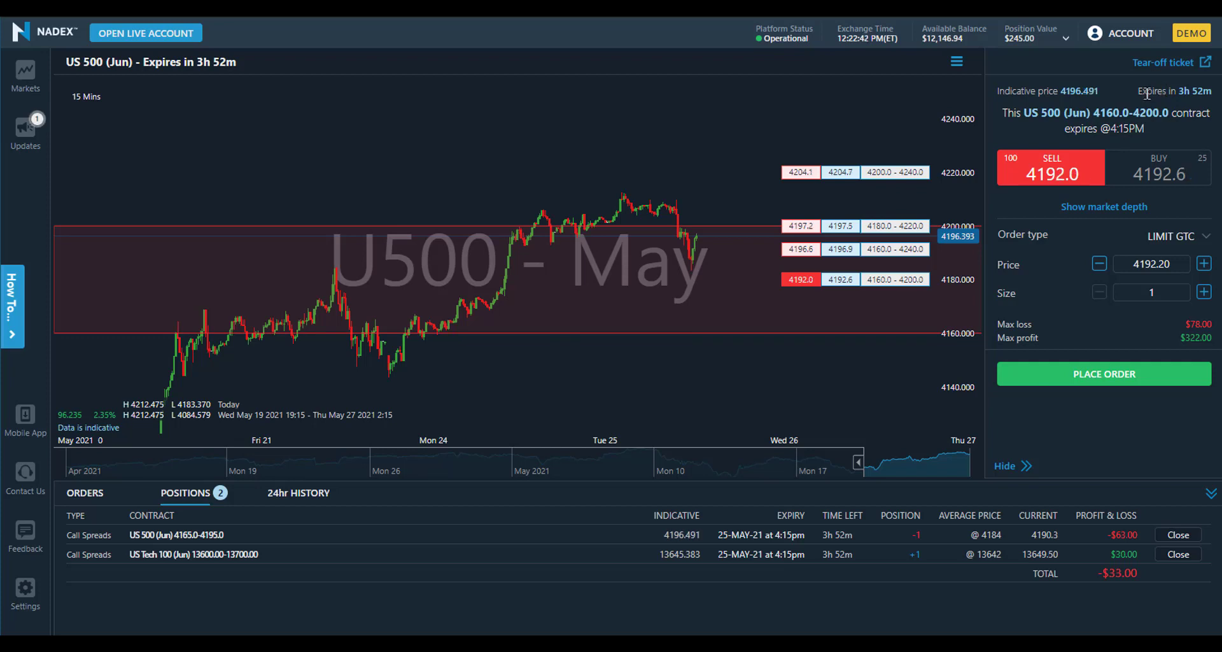
Cycle the ticket through the 4200.0-4240.0, 4180.0-4220.0, 4160.0-4240.0 and 4160.0-4200.0 strikes.
left_click(846, 178)
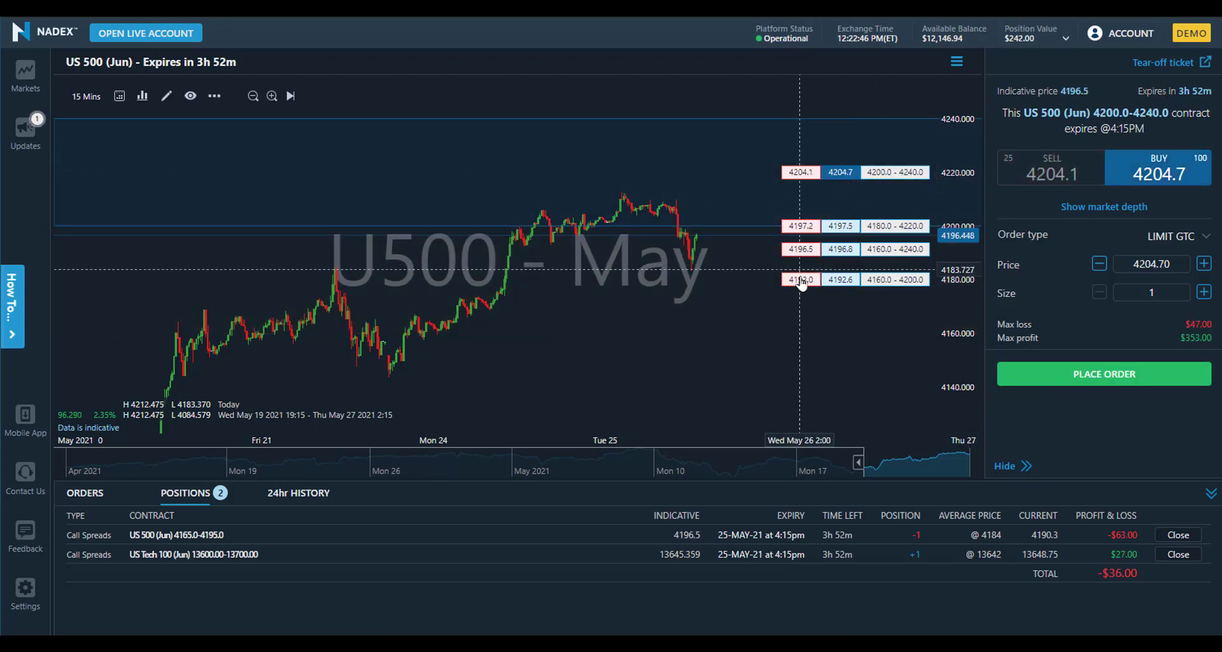
left_click(801, 280)
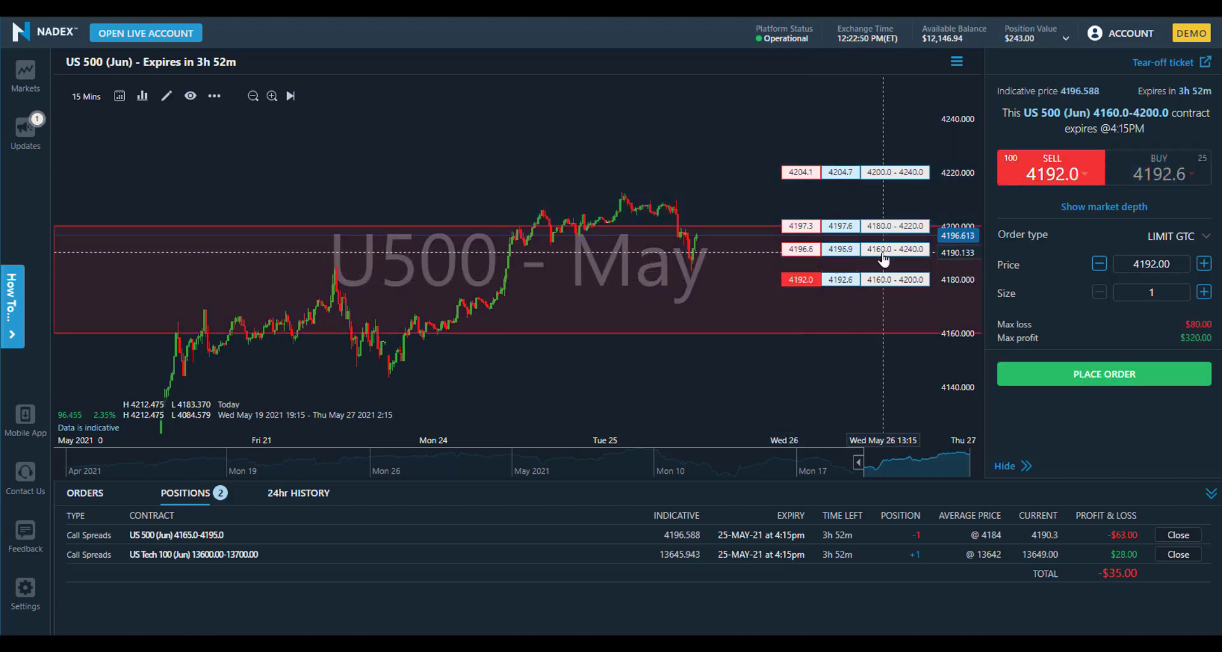
left_click(901, 173)
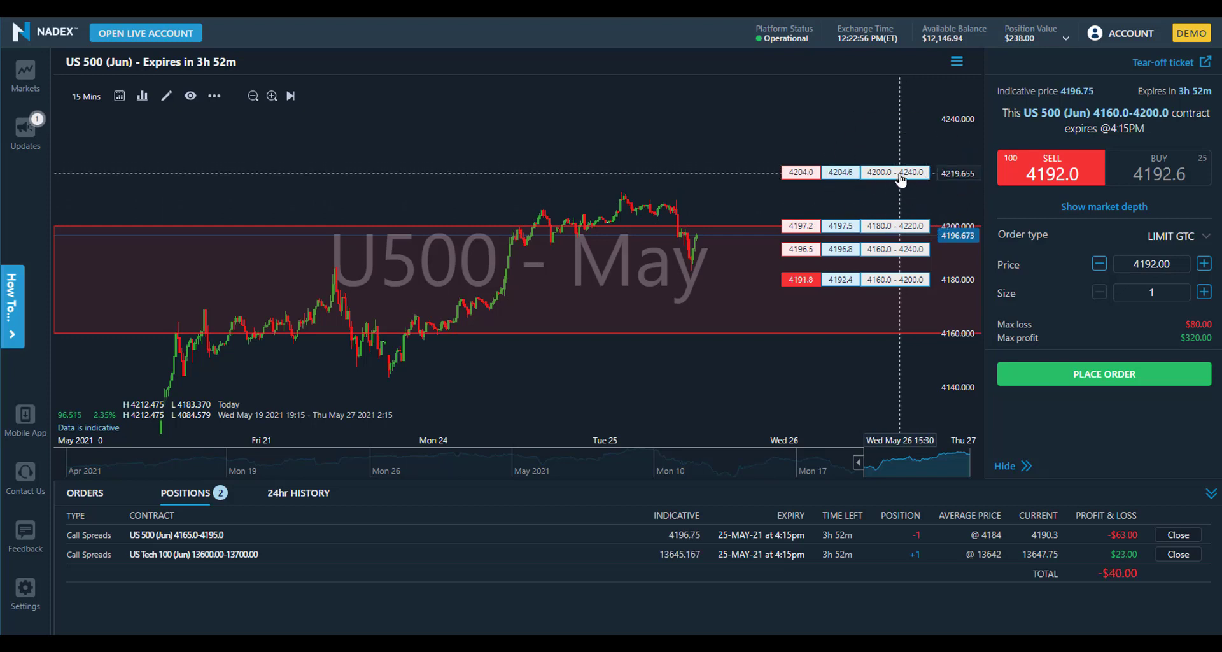
left_click(897, 226)
left_click(895, 249)
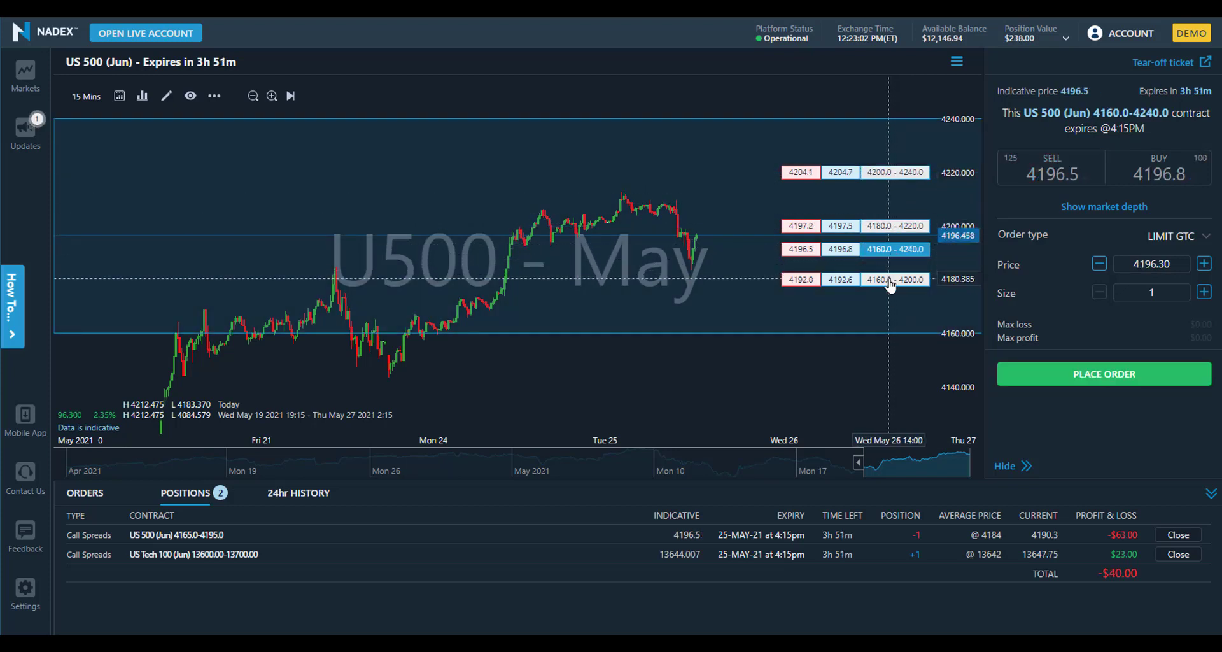
left_click(893, 278)
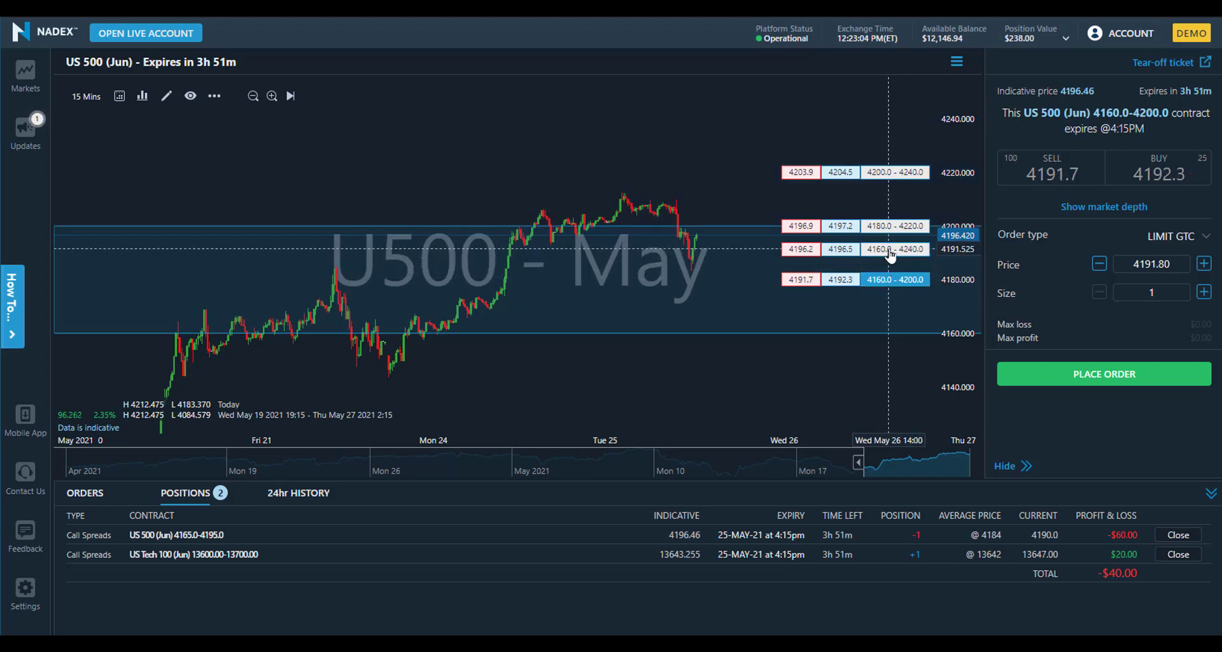
left_click(891, 251)
left_click(893, 226)
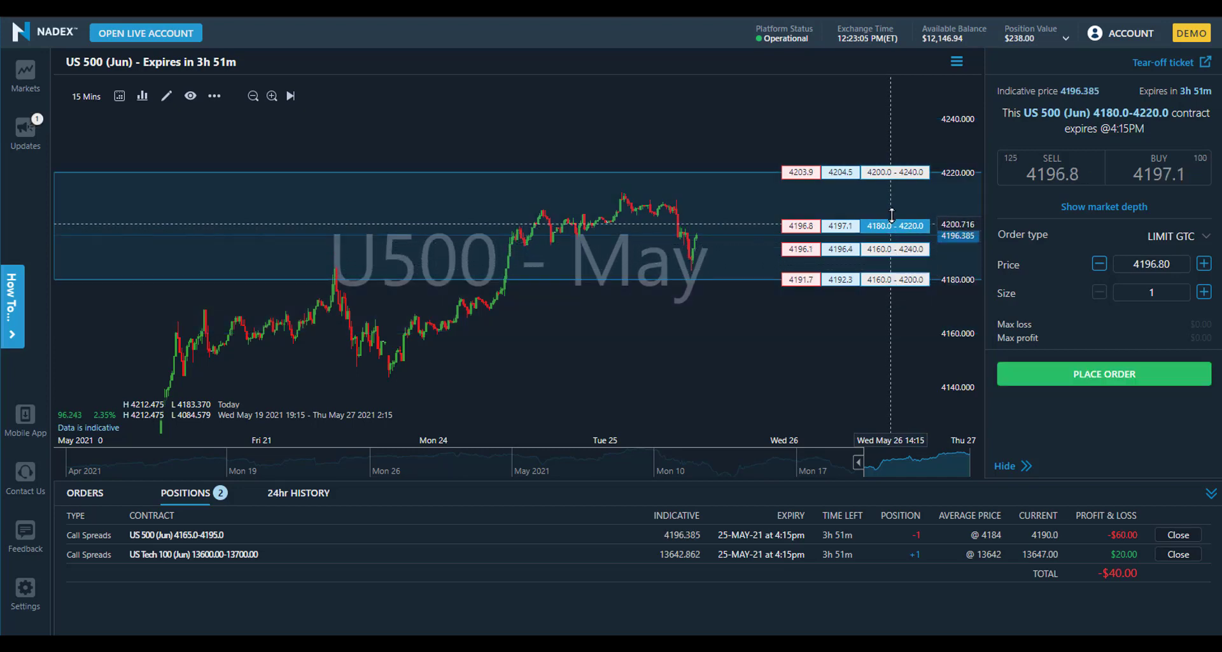
left_click(895, 174)
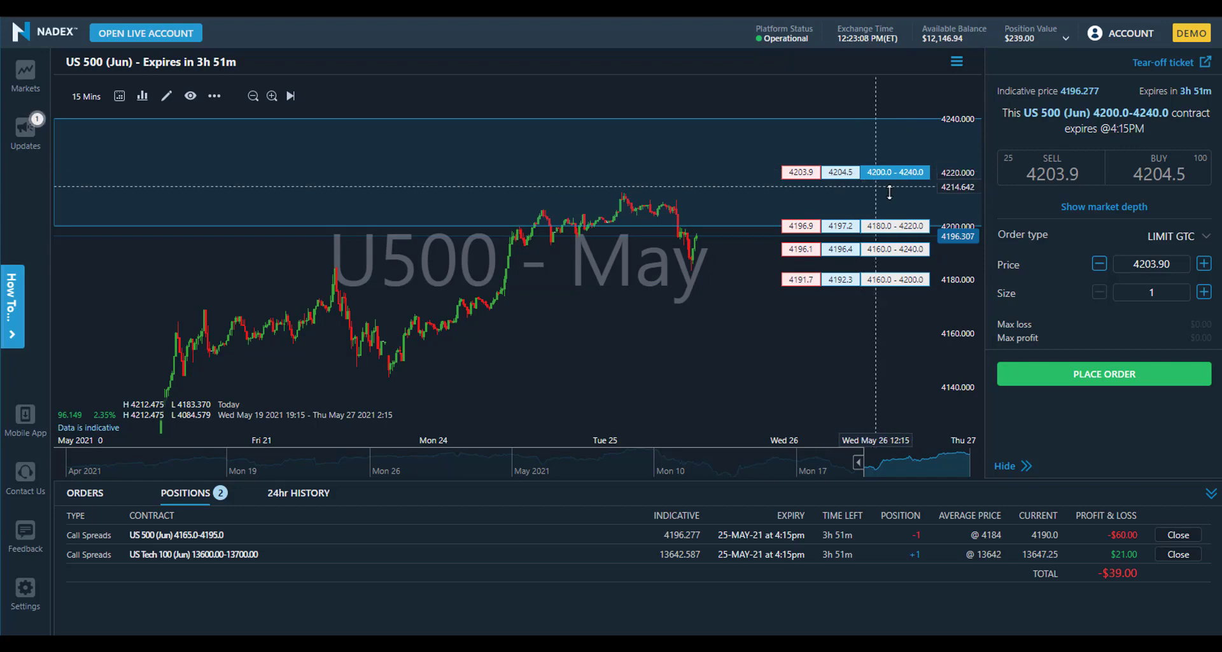
Try buying 4200.0-4240.0 at 4204.5 and selling 4160.0-4200.0 at 4191.8.
left_click(847, 173)
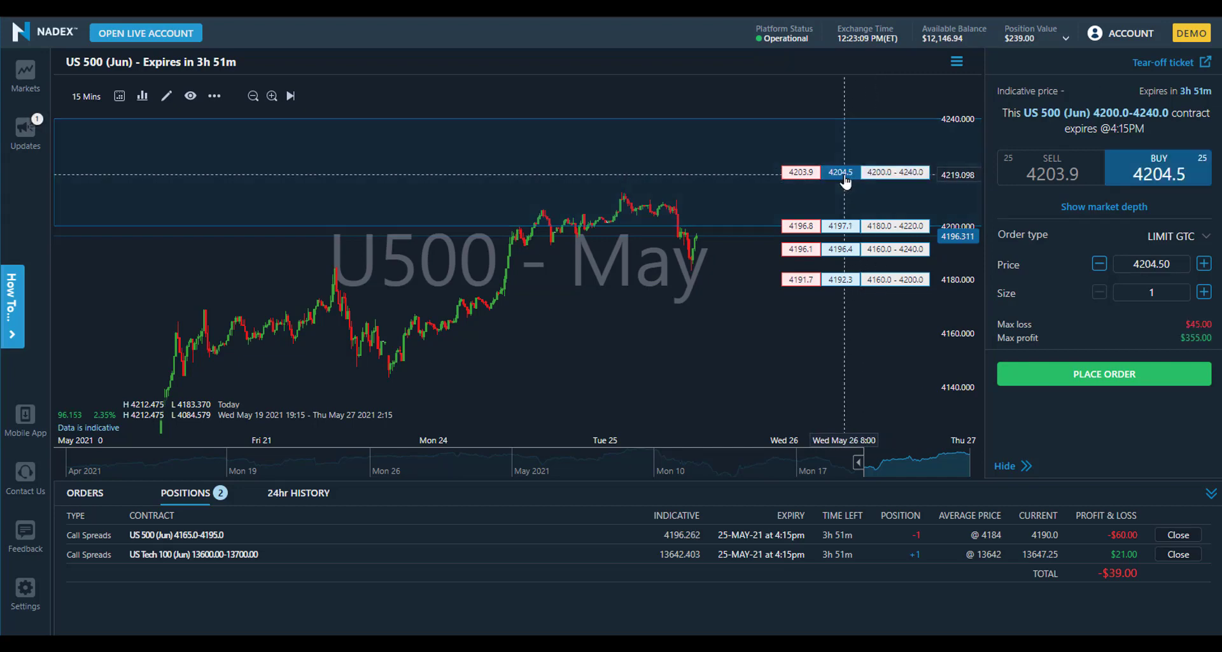
left_click(1125, 325)
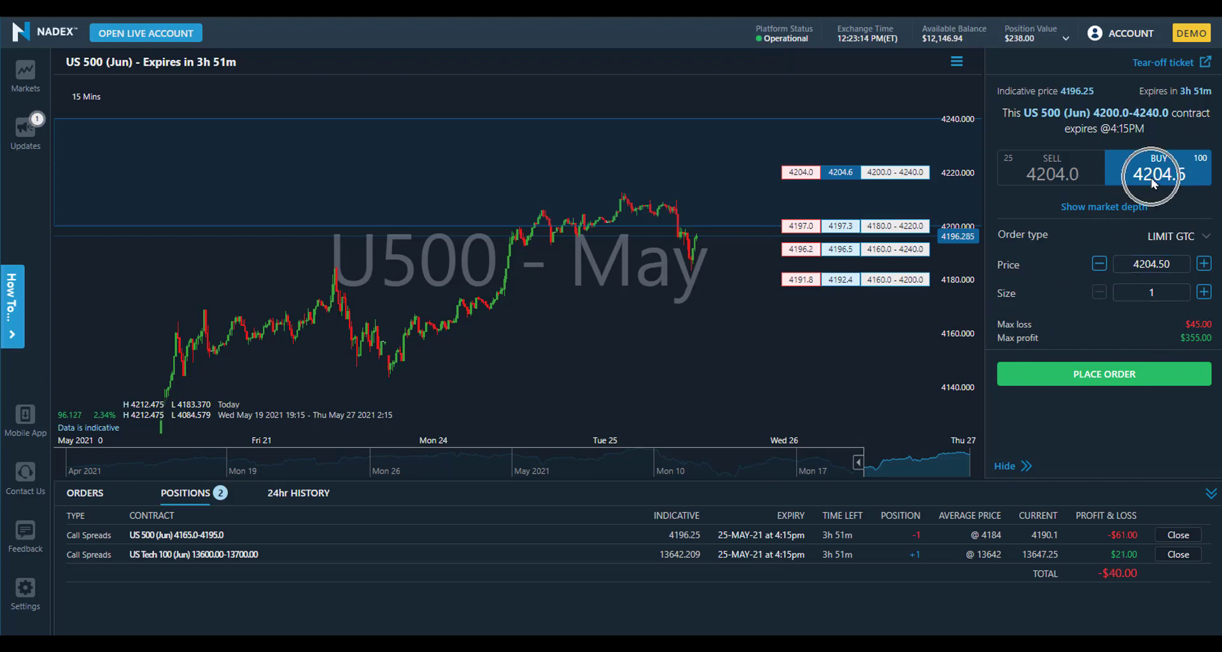
left_click(804, 281)
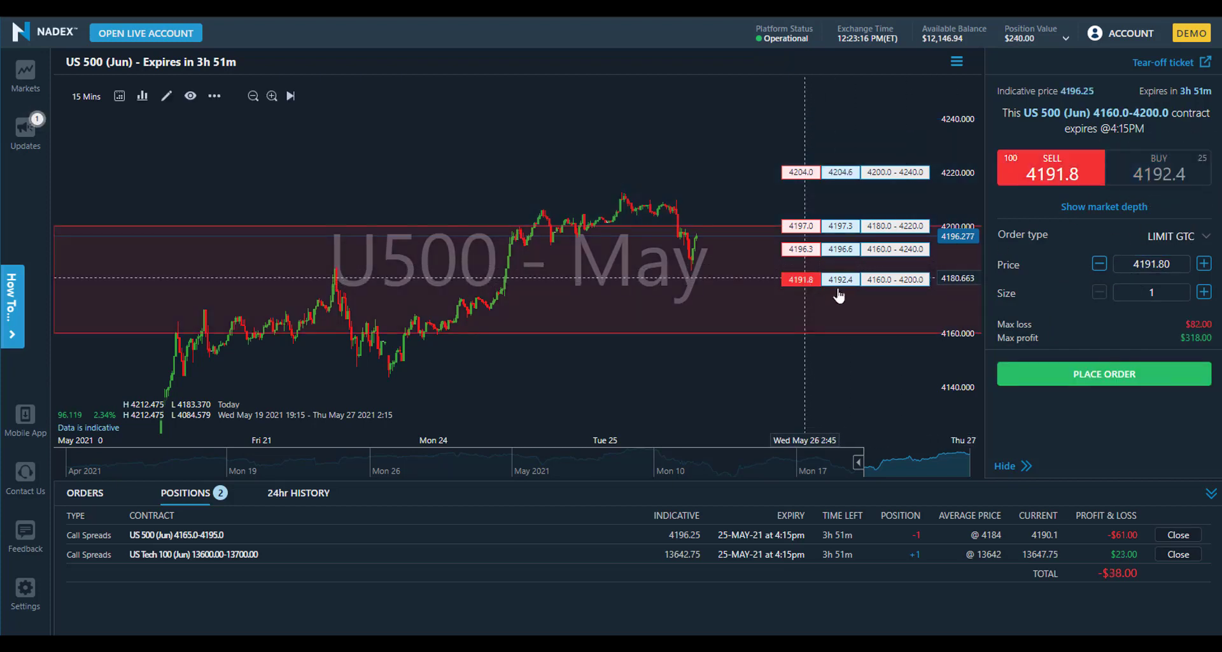
left_click(1038, 182)
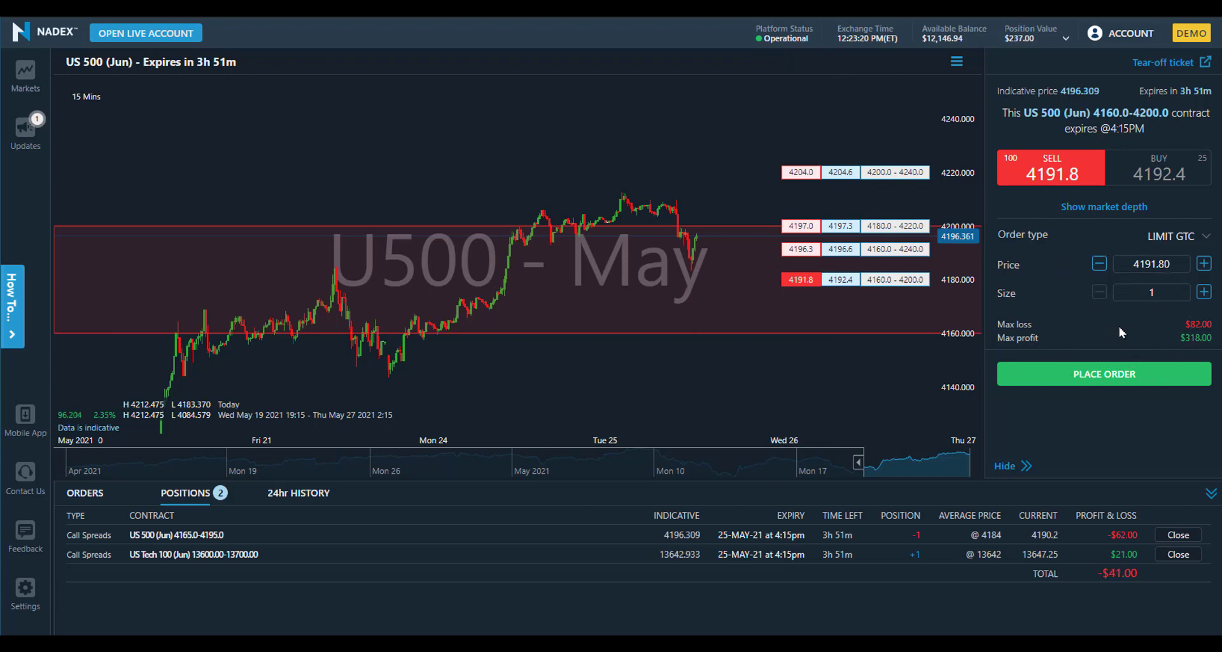
left_click(1036, 319)
left_click(1037, 319)
left_click(1152, 326)
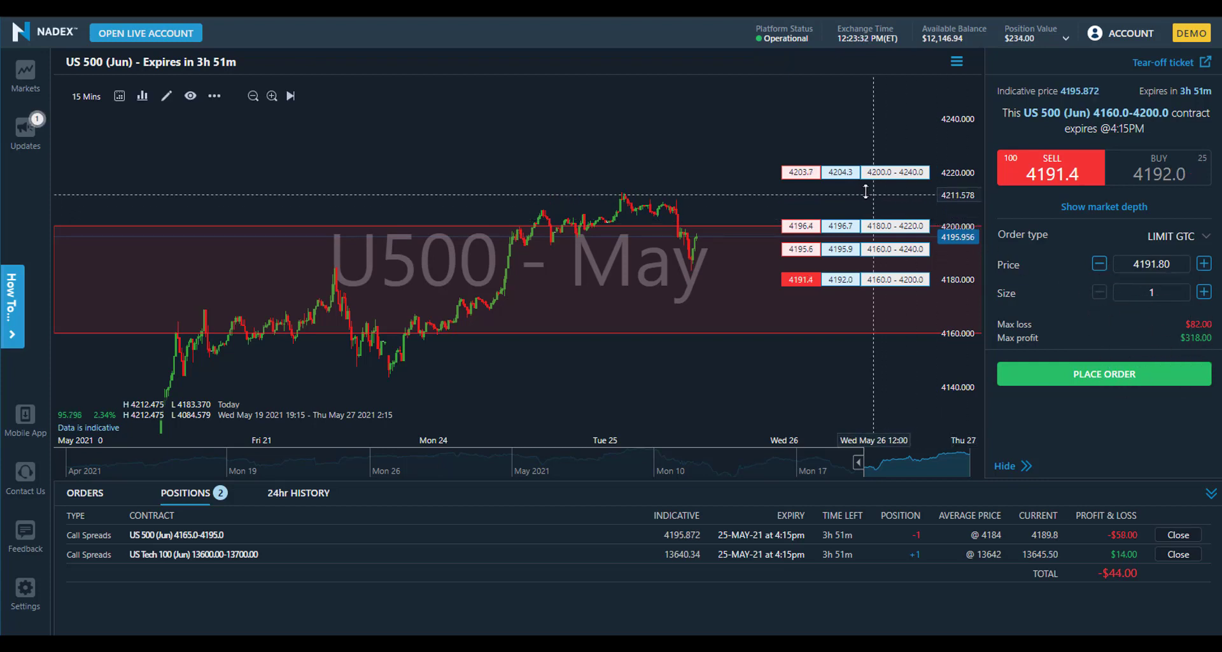
Set the ticket to buy the 4200.0-4240.0 spread at 4204.4.
left_click(841, 173)
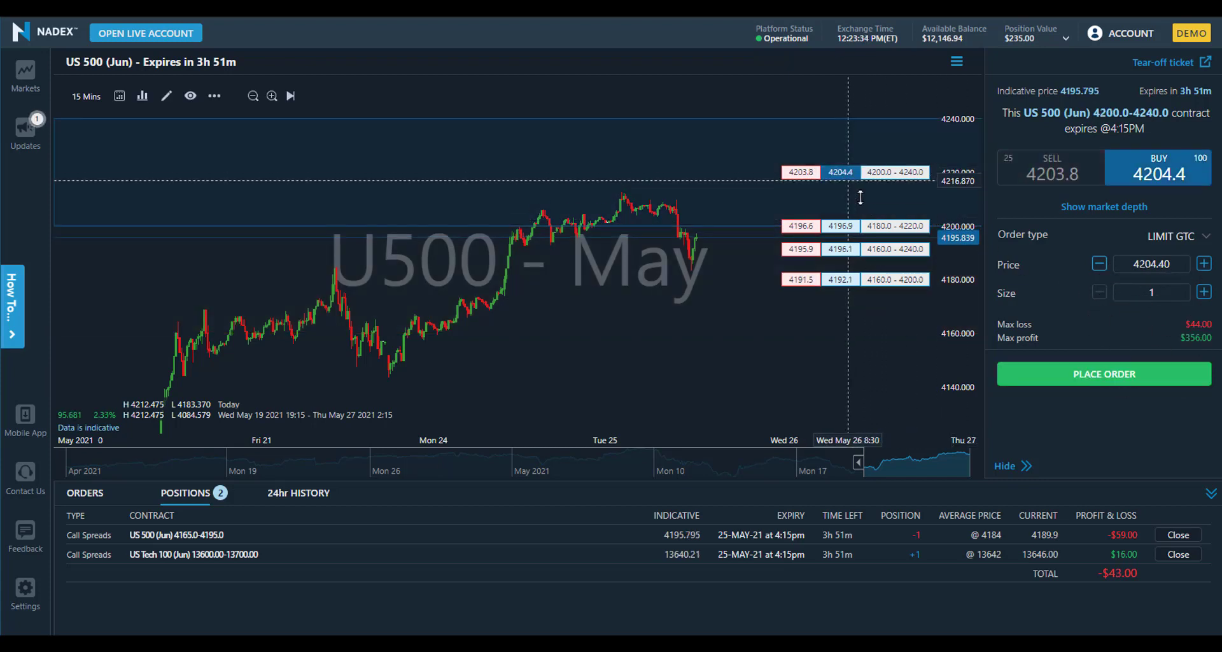
left_click(1039, 324)
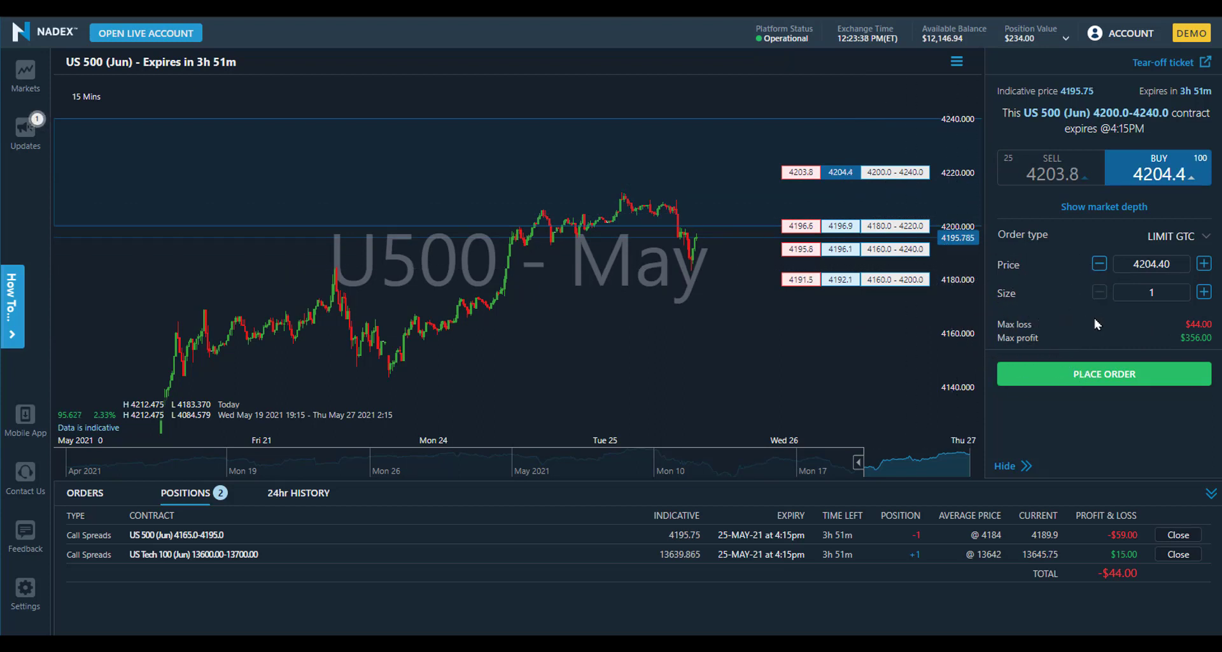
left_click(1150, 322)
left_click(1150, 321)
Toggle the ticket sell/buy, then load the open US 500 4165.0-4195.0 position showing -$58.00.
left_click(1037, 179)
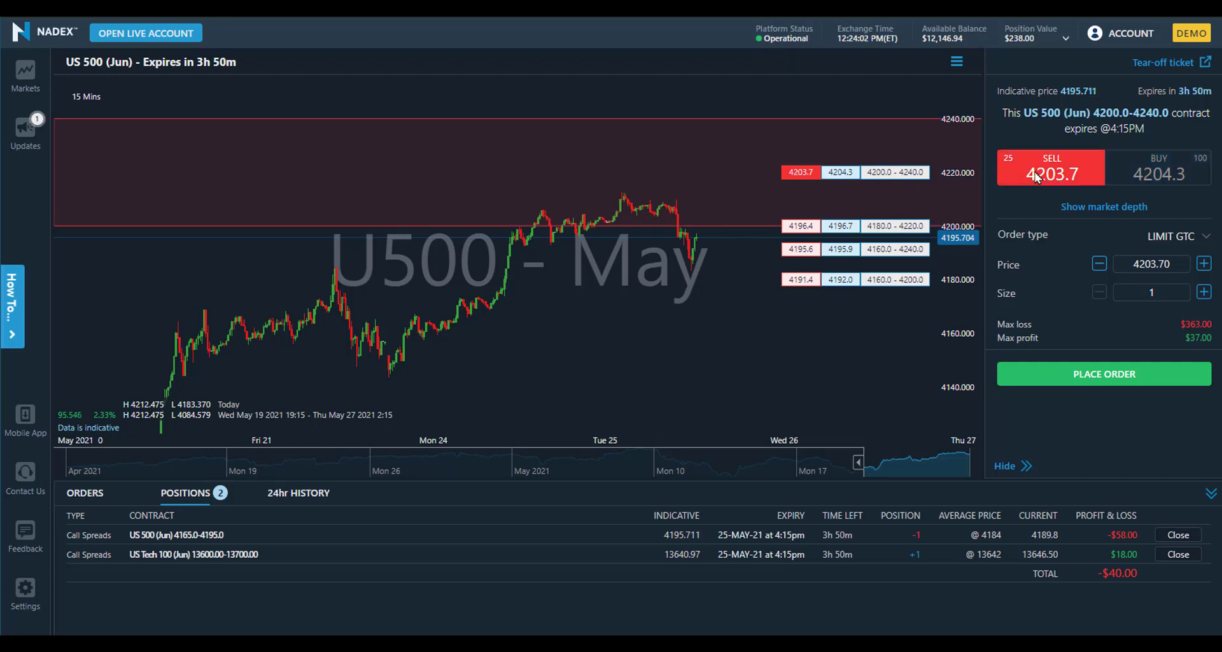
left_click(1161, 165)
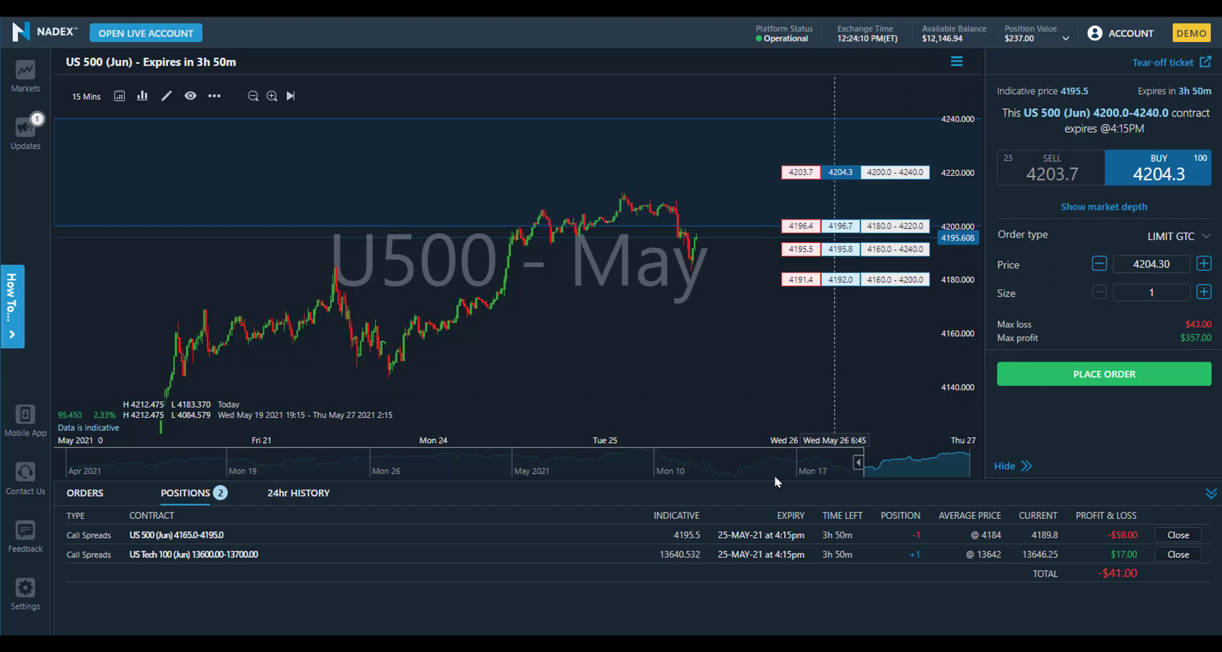
left_click(734, 540)
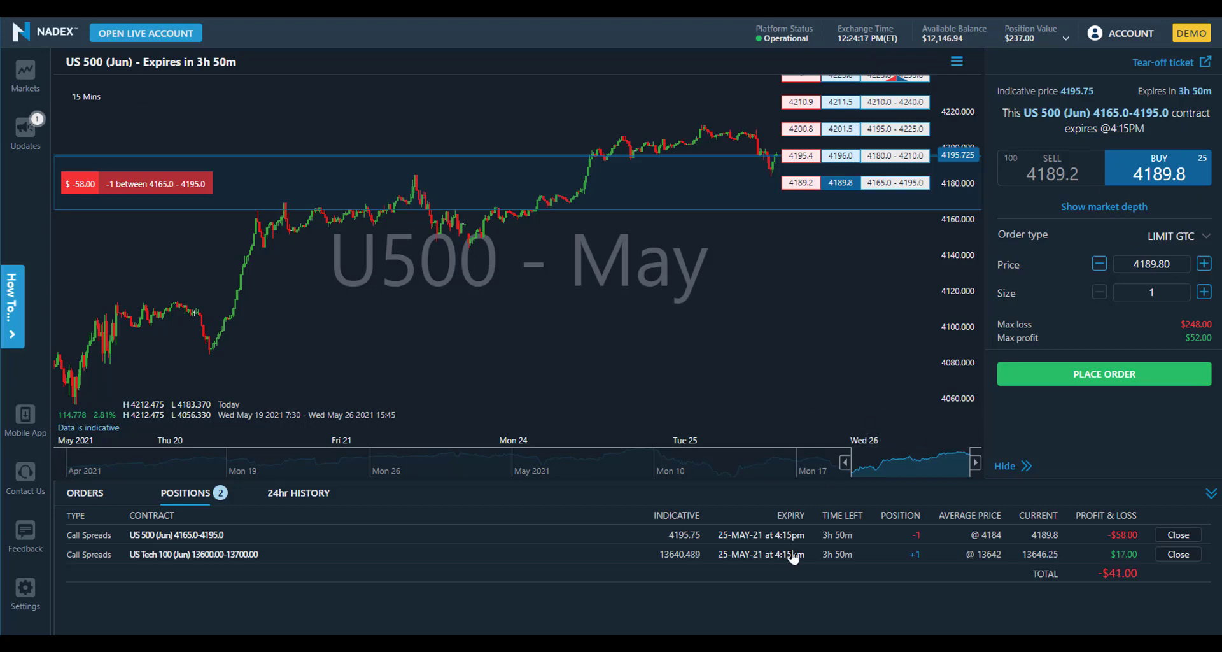
Close the US 500 4165.0-4195.0 position at 4189.8 and show the US Tech 100 position chart.
left_click(1181, 537)
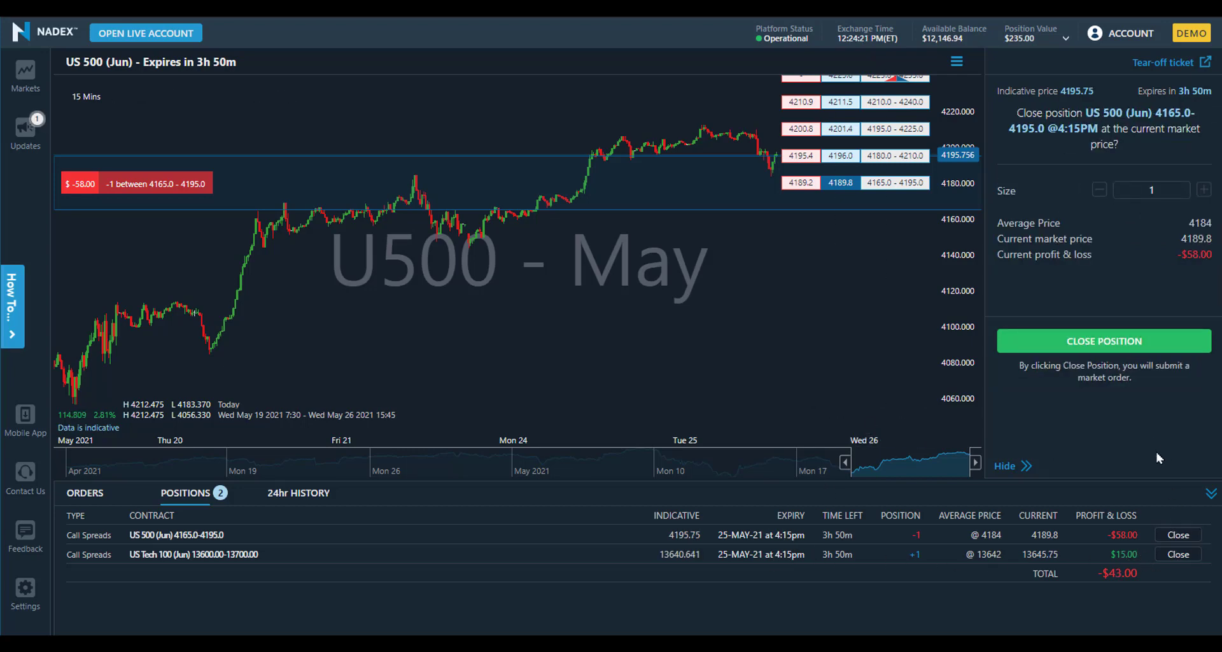
left_click(1128, 344)
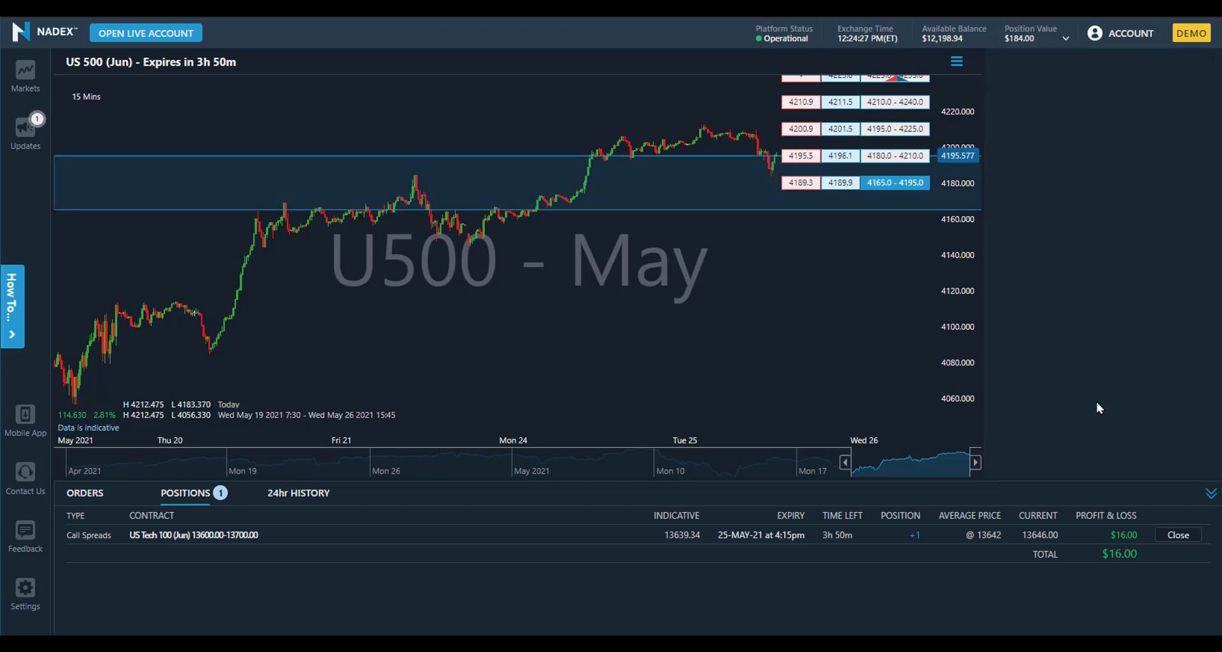
left_click(738, 537)
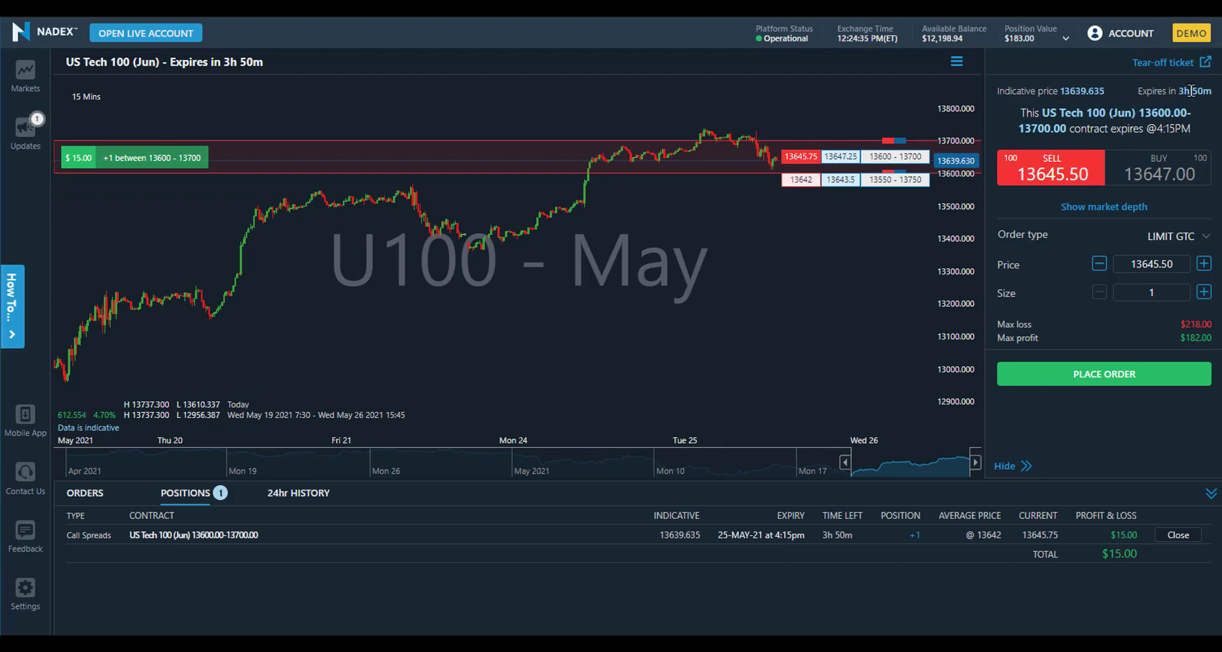
left_click(1147, 291)
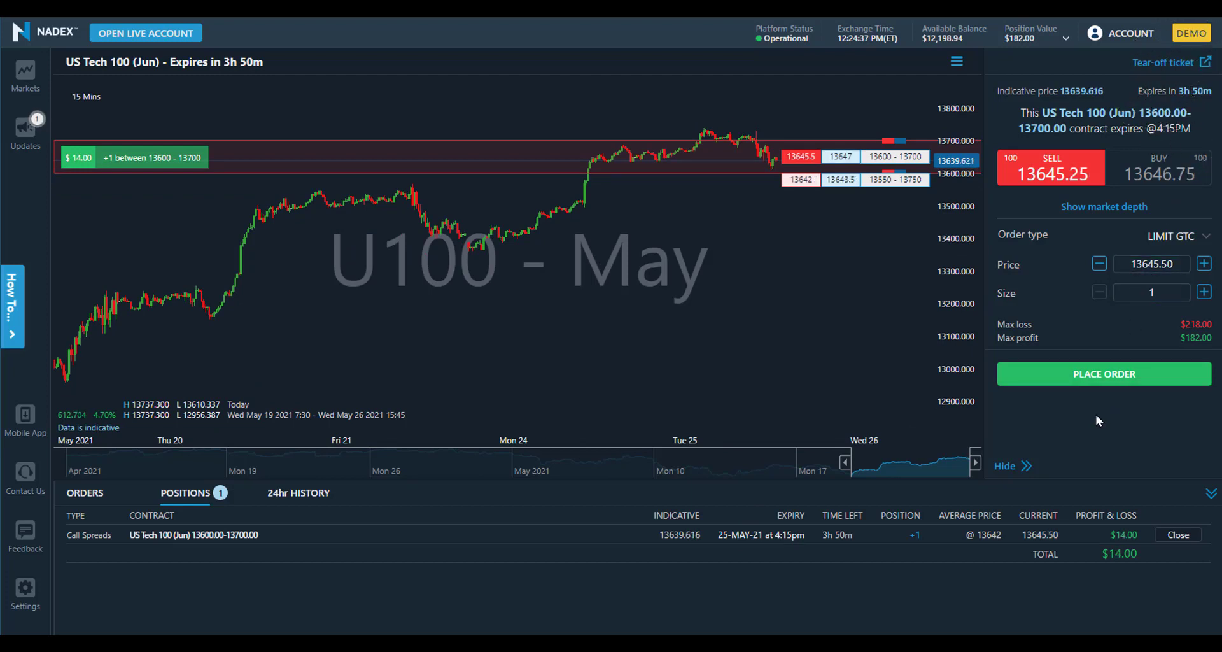
left_click_drag(960, 270, 960, 204)
left_click_drag(736, 299, 738, 406)
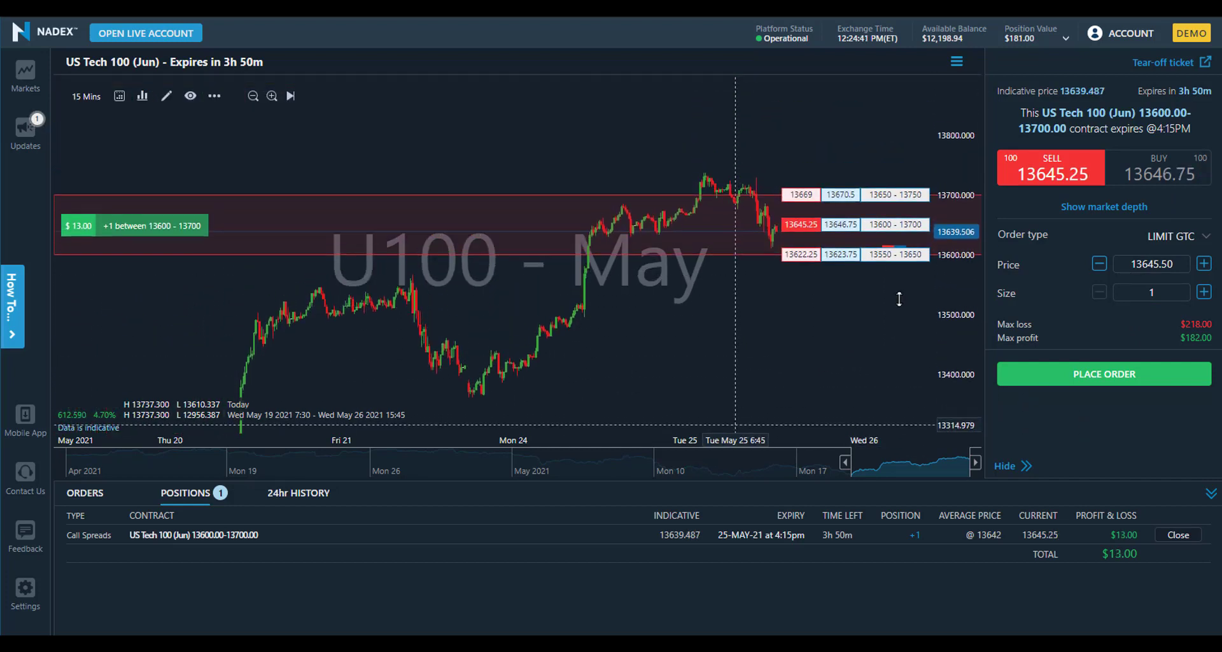
left_click_drag(974, 388, 976, 433)
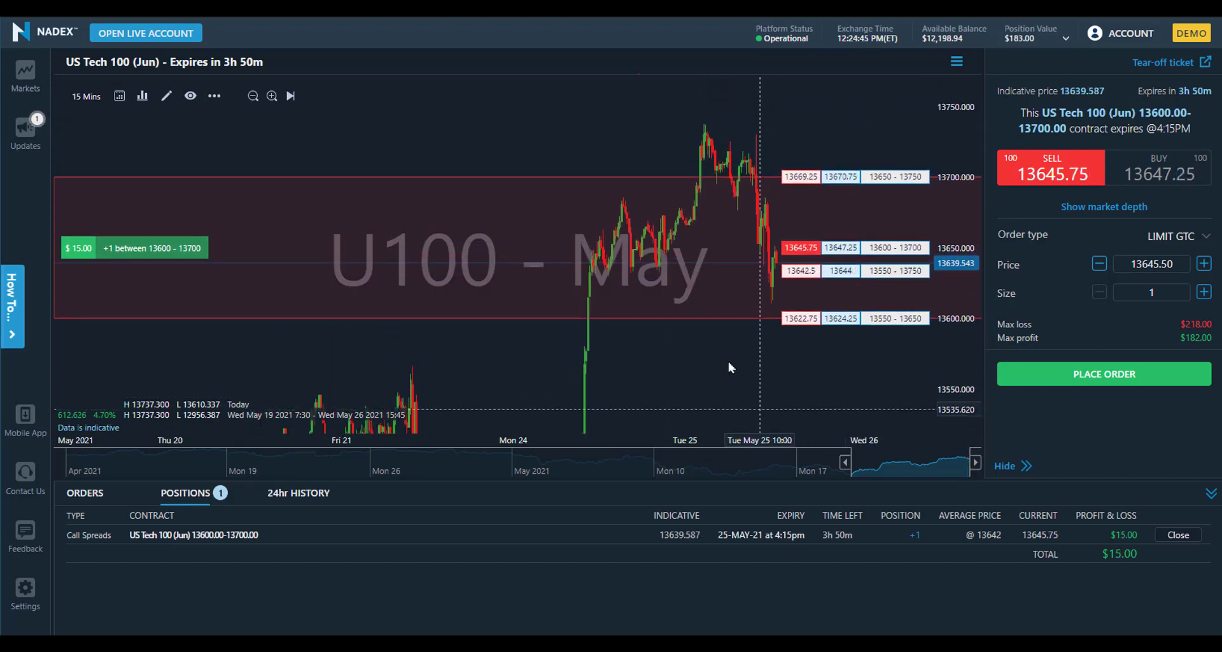
left_click_drag(671, 358, 580, 351)
Load the 13550.00-13750.00 spread at 13642.50 into the ticket and reopen the market classes list.
left_click(901, 175)
left_click(896, 271)
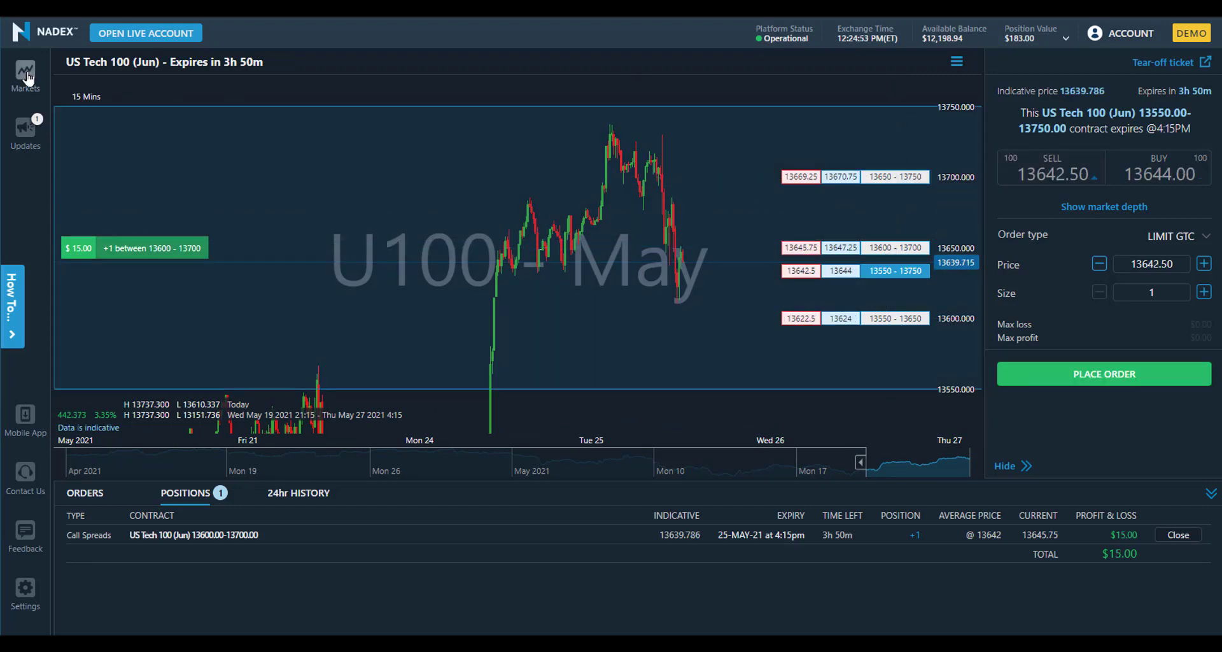
left_click(26, 71)
left_click(92, 94)
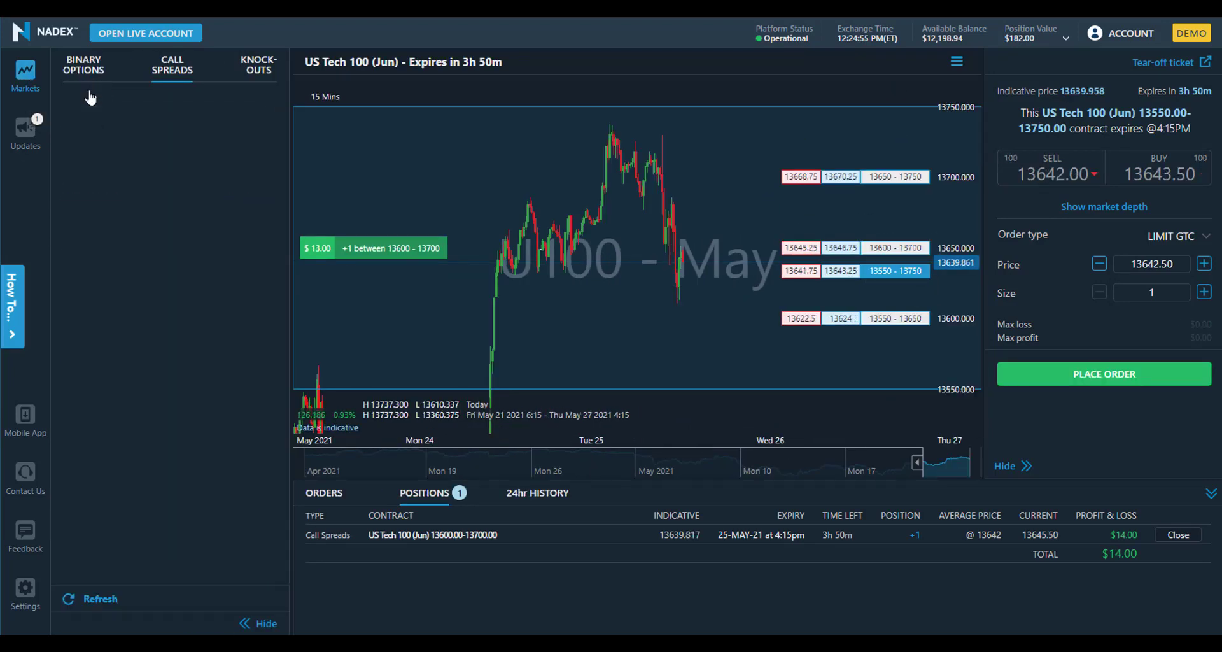